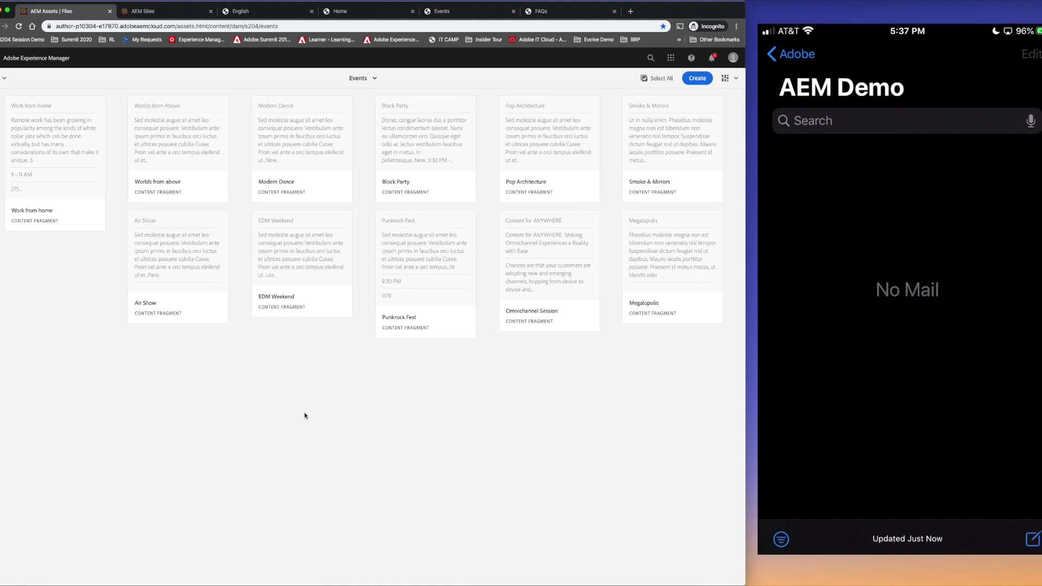
In the Work from home fragment, add a presenters line to the description and set the date to April 3, 2020
{"action": "left_click", "coordinate": [46, 159]}
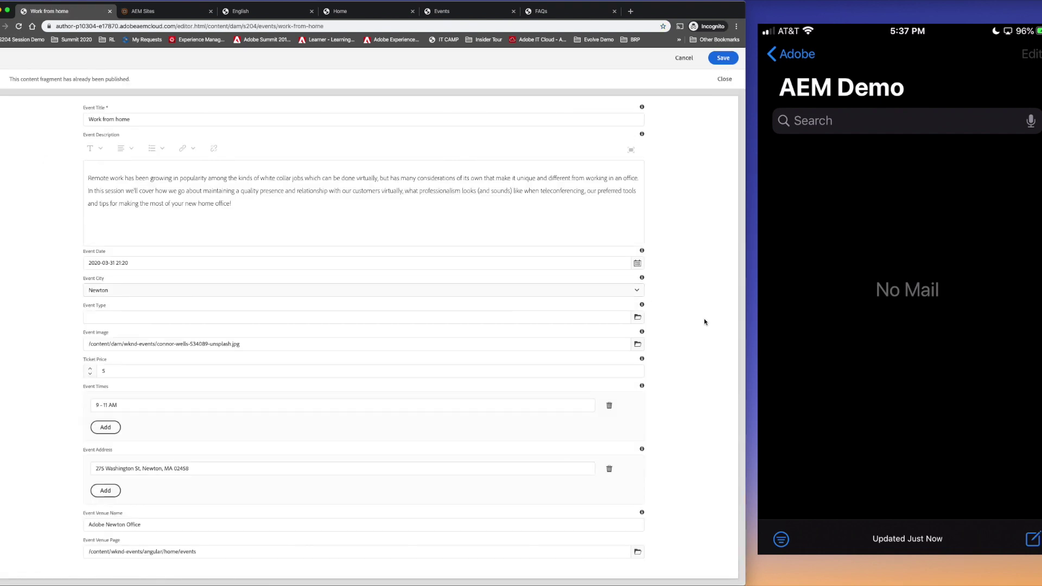
{"action": "left_click", "coordinate": [247, 202]}
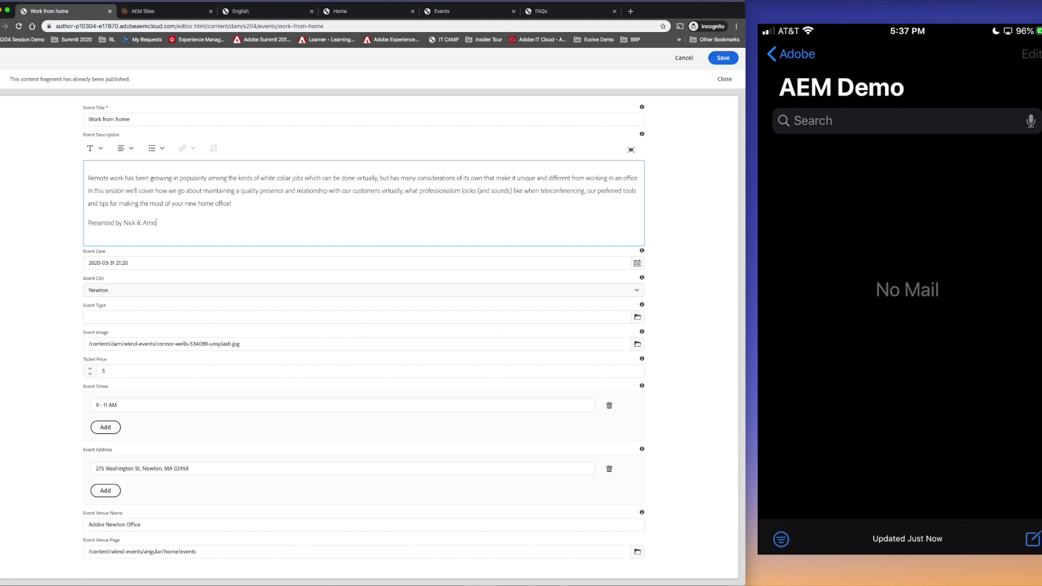
{"action": "left_click", "coordinate": [294, 260]}
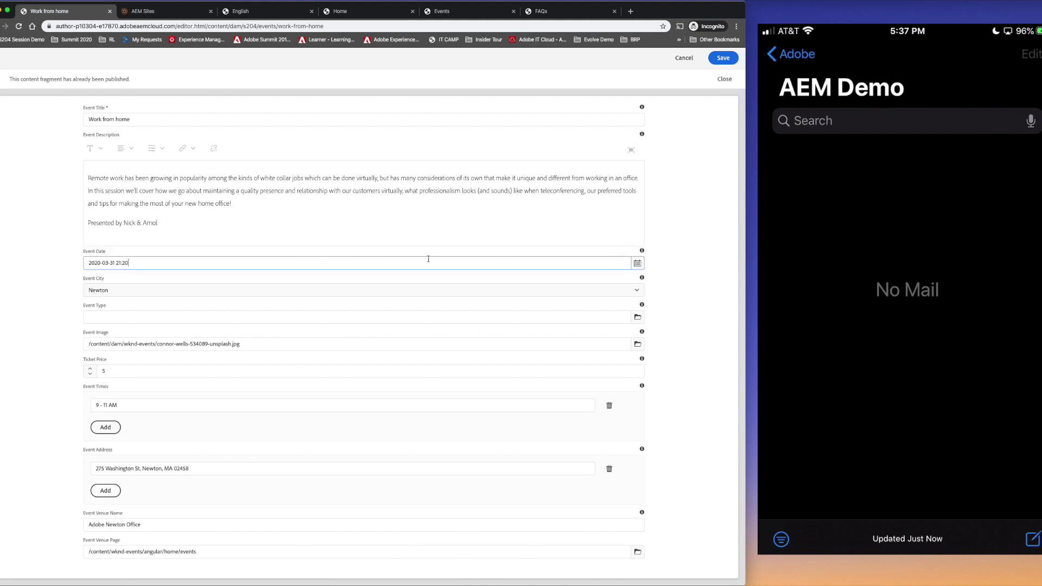
{"action": "left_click", "coordinate": [637, 263]}
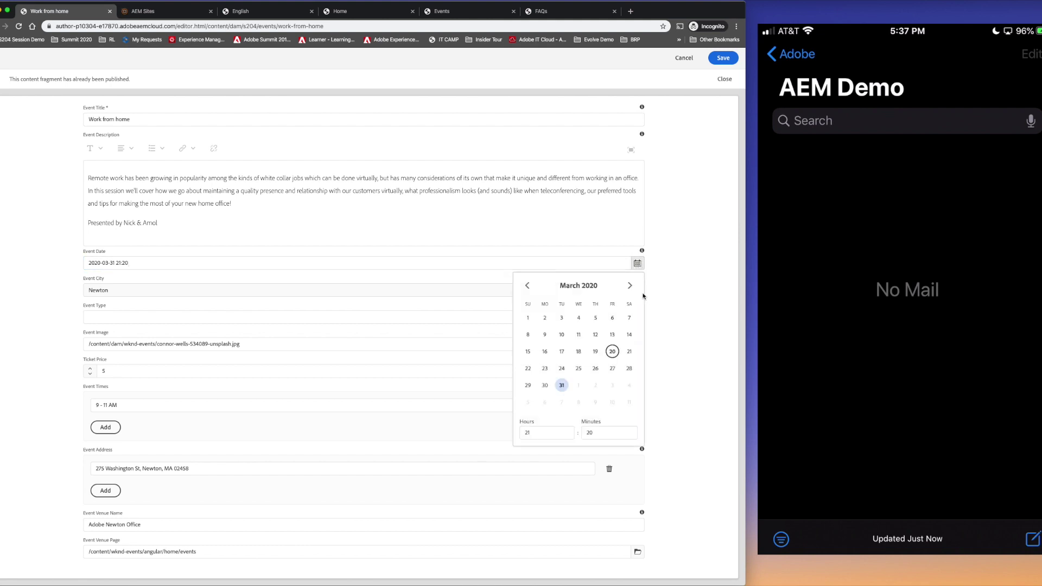
{"action": "left_click", "coordinate": [630, 286]}
{"action": "left_click", "coordinate": [613, 318]}
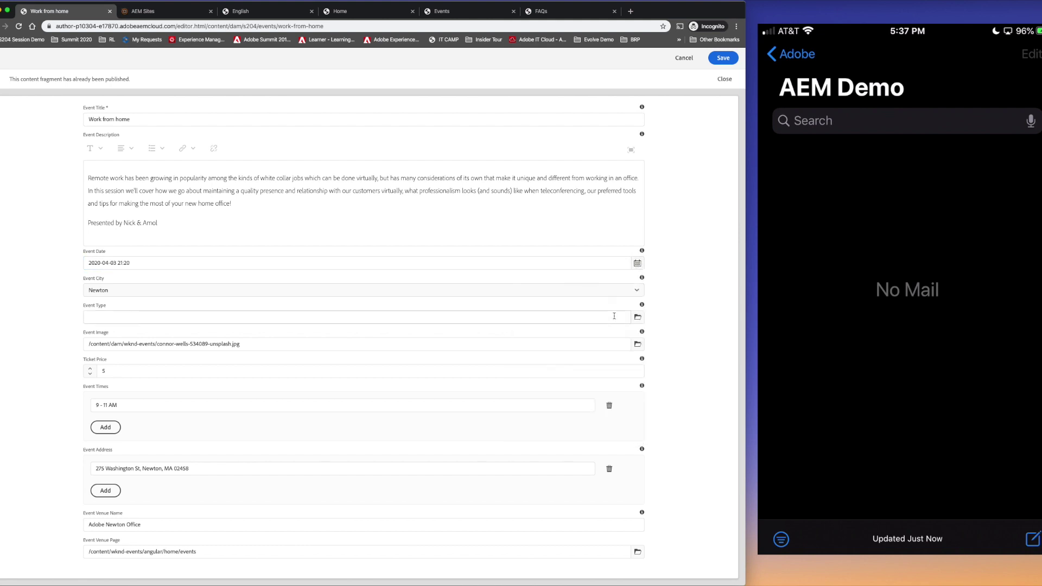
Replace the event image with AdobeStock_201820613.jpeg
{"action": "left_click", "coordinate": [637, 345]}
{"action": "left_click", "coordinate": [78, 152]}
{"action": "left_click", "coordinate": [647, 107]}
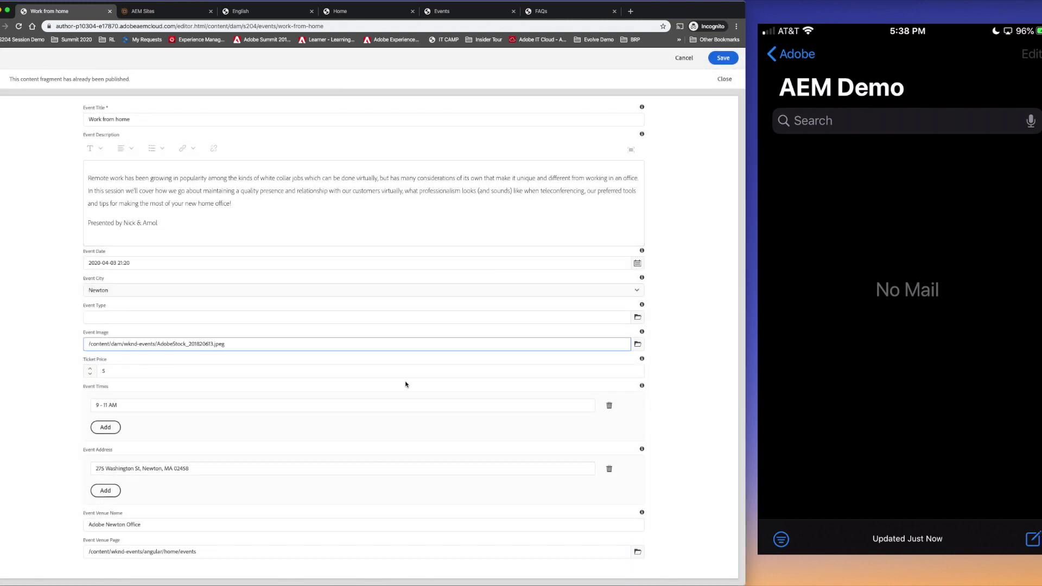
Set ticket price 4, times 9 - 10 AM, and venue 'Adobe Newton Office and Bluejeans'
{"action": "left_click", "coordinate": [91, 376]}
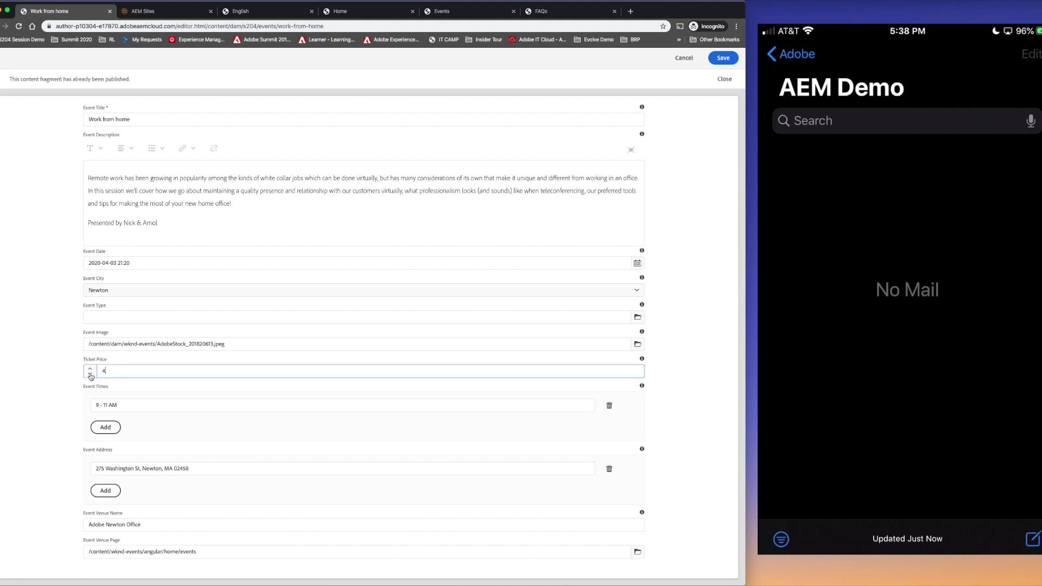
{"action": "left_click", "coordinate": [107, 404]}
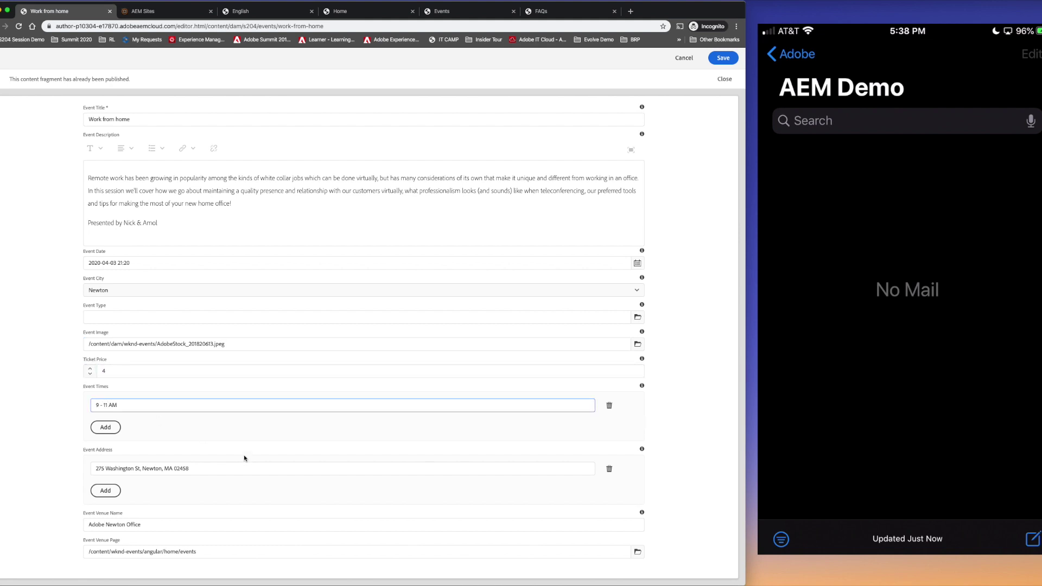
{"action": "key", "text": "BackSpace"}
{"action": "key", "text": "BackSpace"}
{"action": "type", "text": "0"}
{"action": "left_click", "coordinate": [204, 524]}
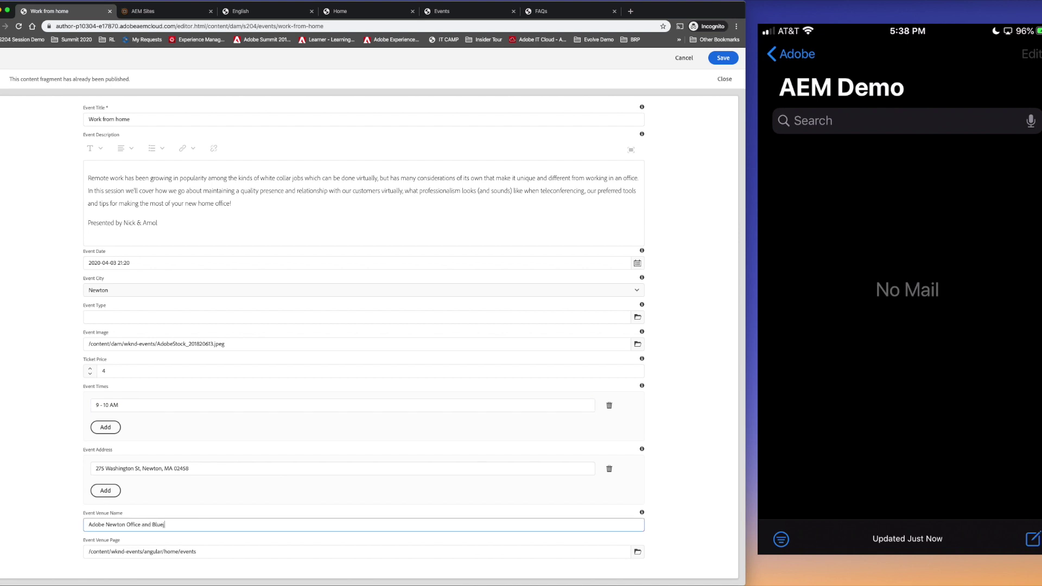
Save the Work from home fragment and Quick Publish it from the Events folder
{"action": "left_click", "coordinate": [723, 57]}
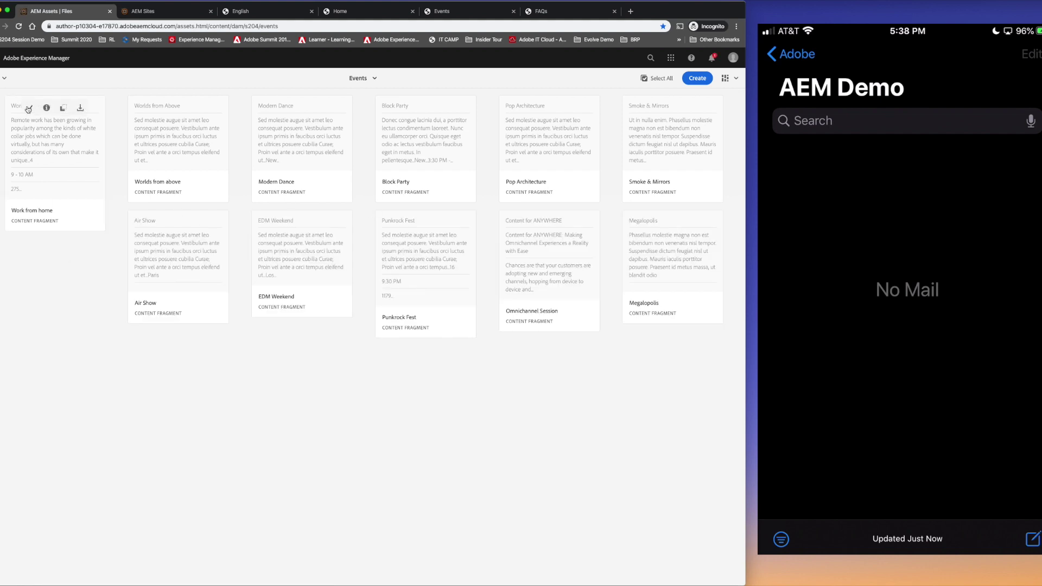
{"action": "left_click", "coordinate": [32, 110]}
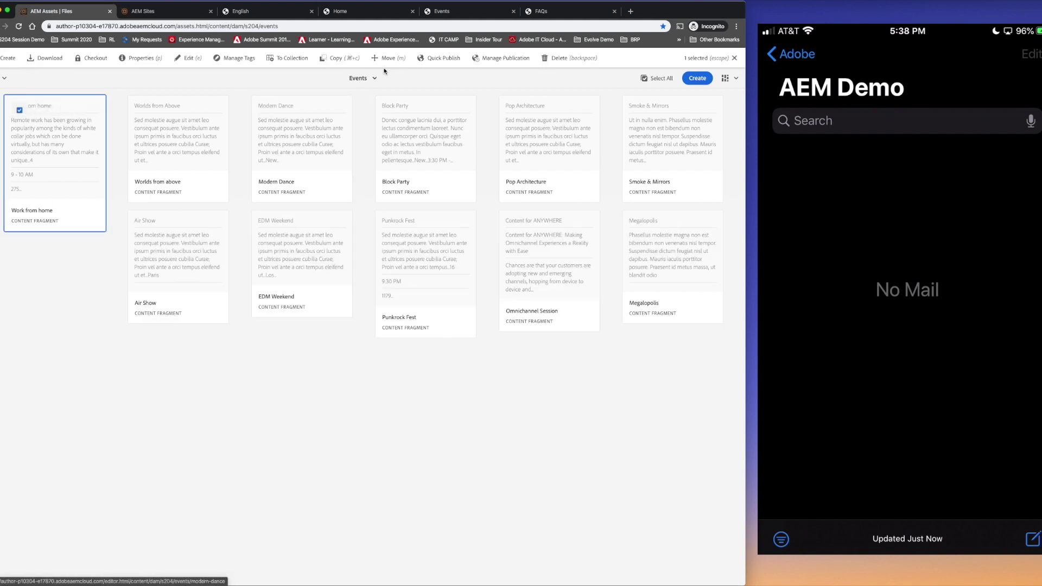
{"action": "left_click", "coordinate": [441, 58]}
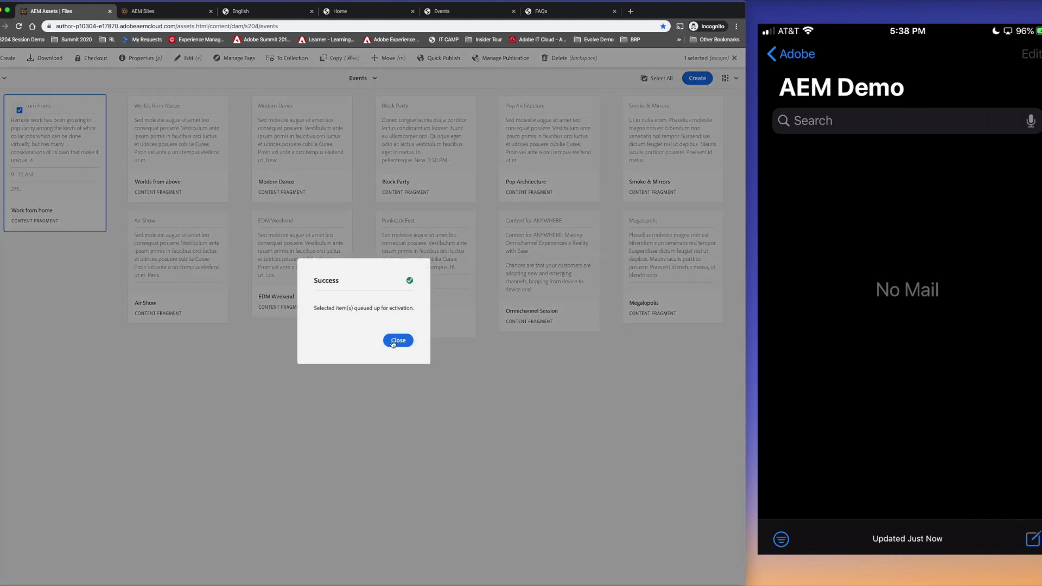
{"action": "left_click", "coordinate": [395, 342]}
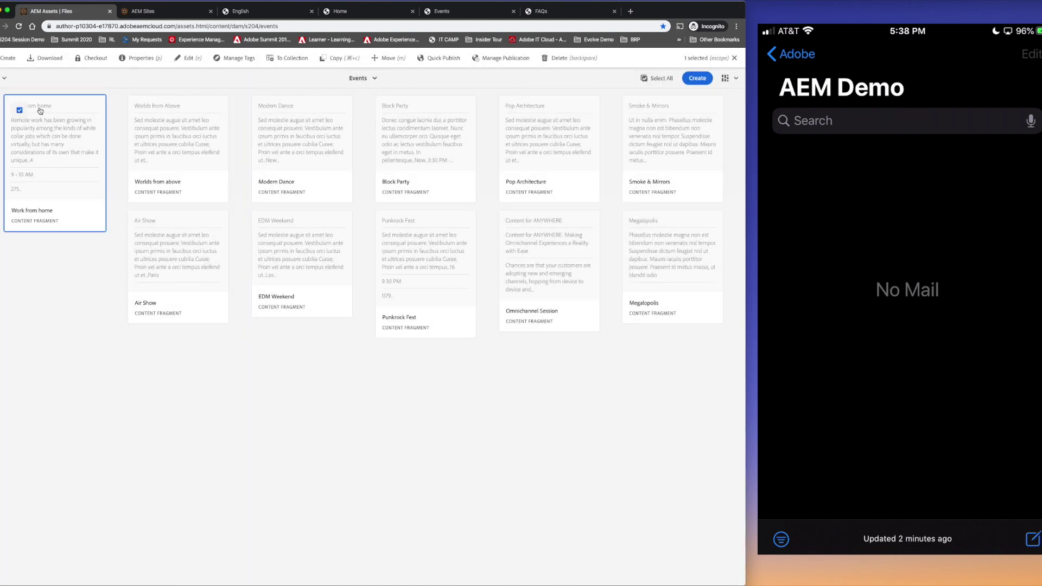
{"action": "left_click", "coordinate": [2, 60]}
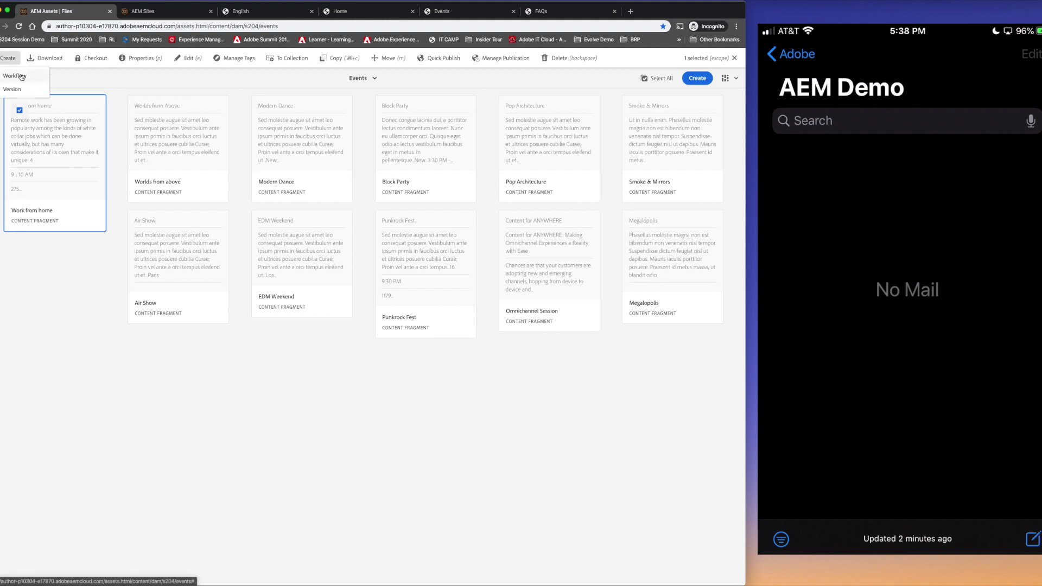
Run the Summit Omnichannel Workflow on the Work from home fragment, proceeding past the warning
{"action": "left_click", "coordinate": [20, 76]}
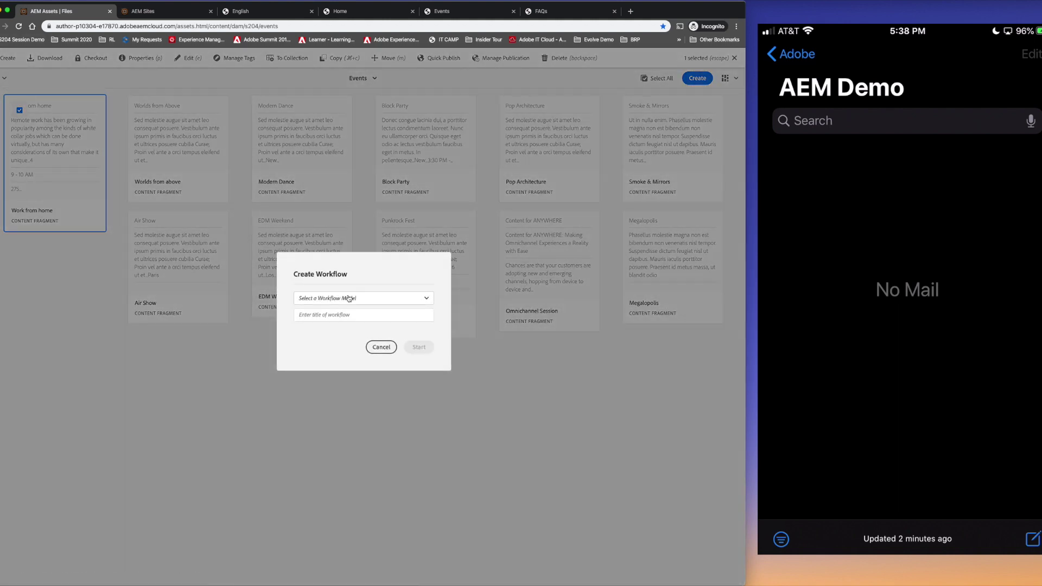
{"action": "left_click", "coordinate": [349, 299]}
{"action": "scroll", "coordinate": [359, 333], "scroll_direction": "down", "scroll_amount": 10}
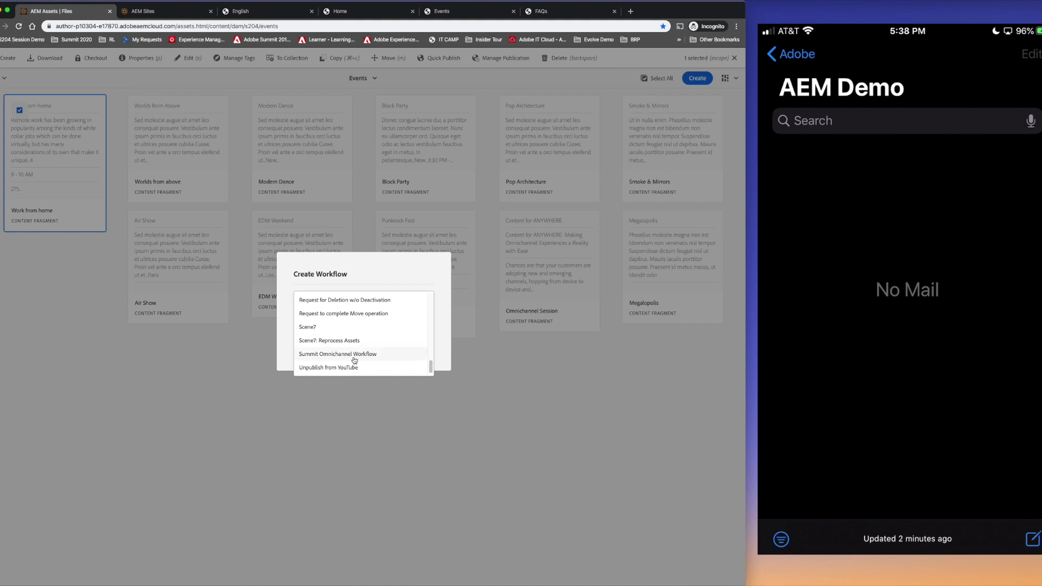
{"action": "left_click", "coordinate": [353, 355]}
{"action": "left_click", "coordinate": [421, 348]}
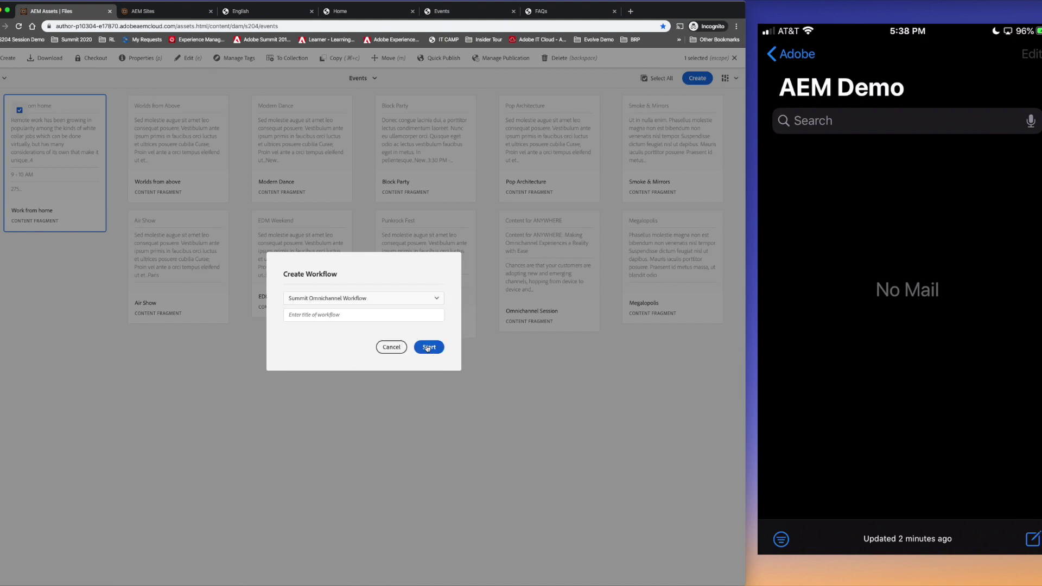
{"action": "left_click", "coordinate": [432, 335]}
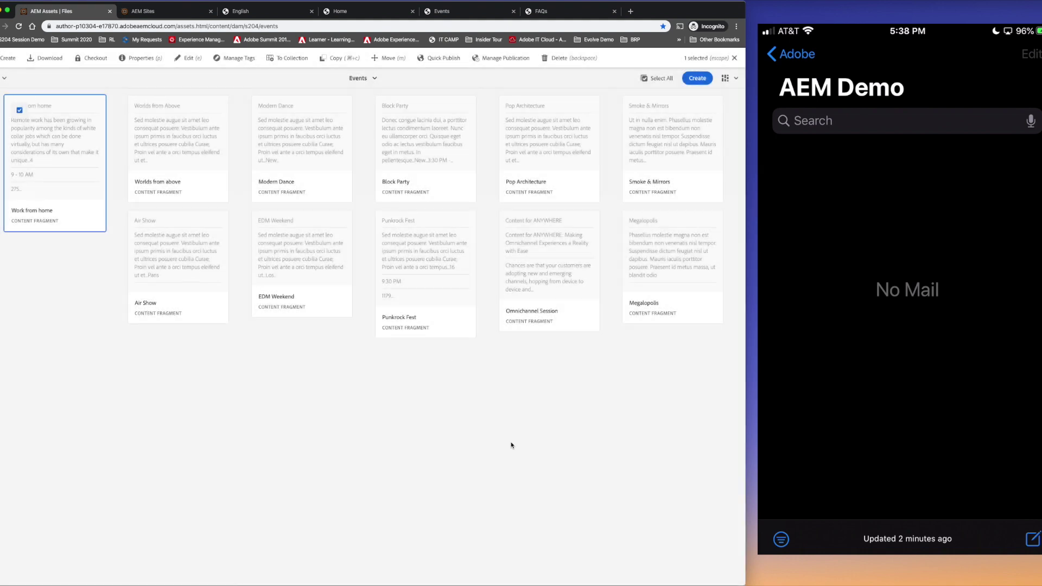
Browse Sites through WKND Events > Angular App > Home and WKND Site > United States > English
{"action": "left_click", "coordinate": [153, 13]}
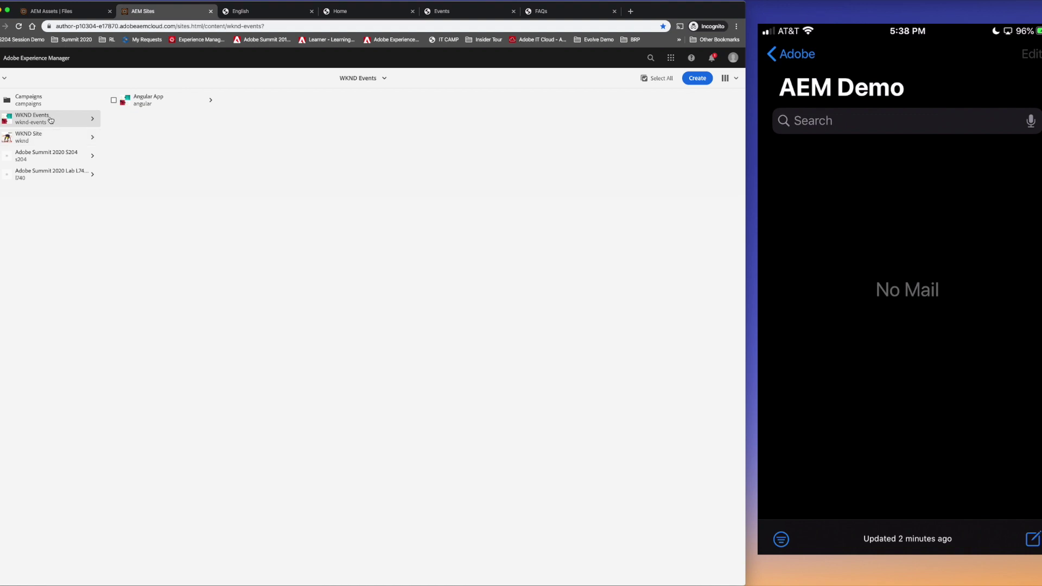
{"action": "left_click", "coordinate": [181, 103]}
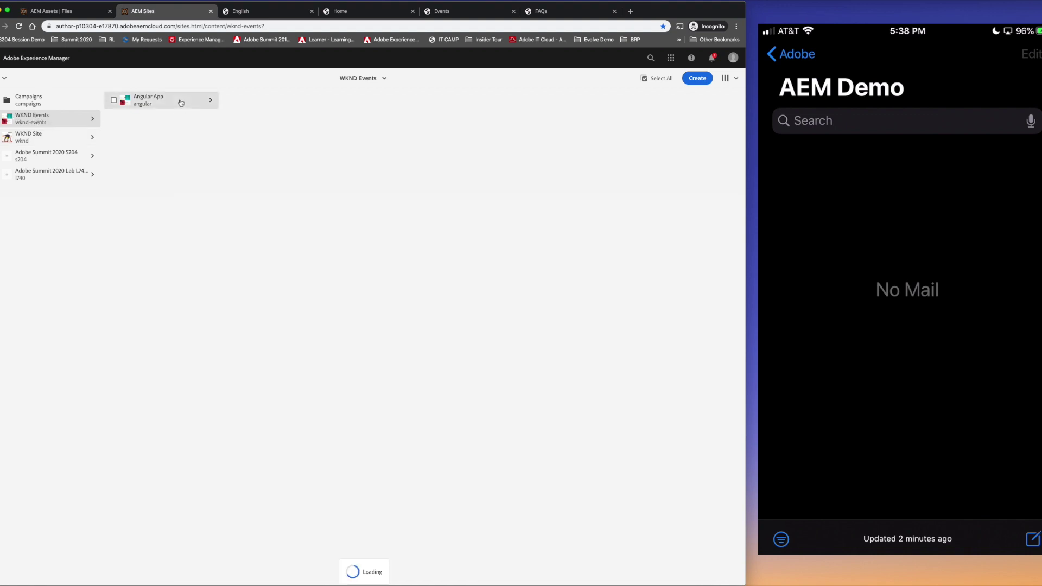
{"action": "left_click", "coordinate": [280, 101]}
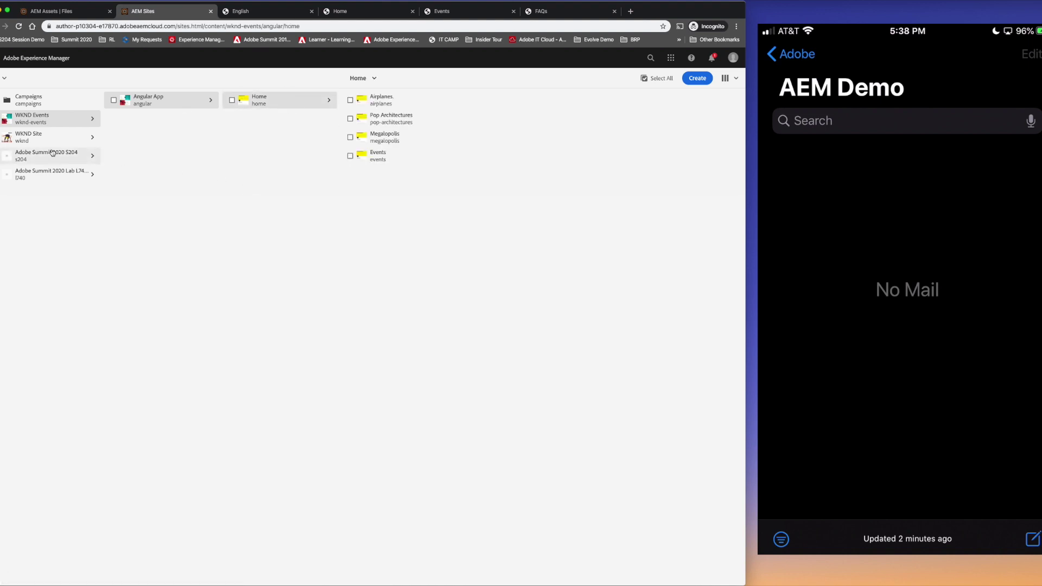
{"action": "left_click", "coordinate": [44, 134]}
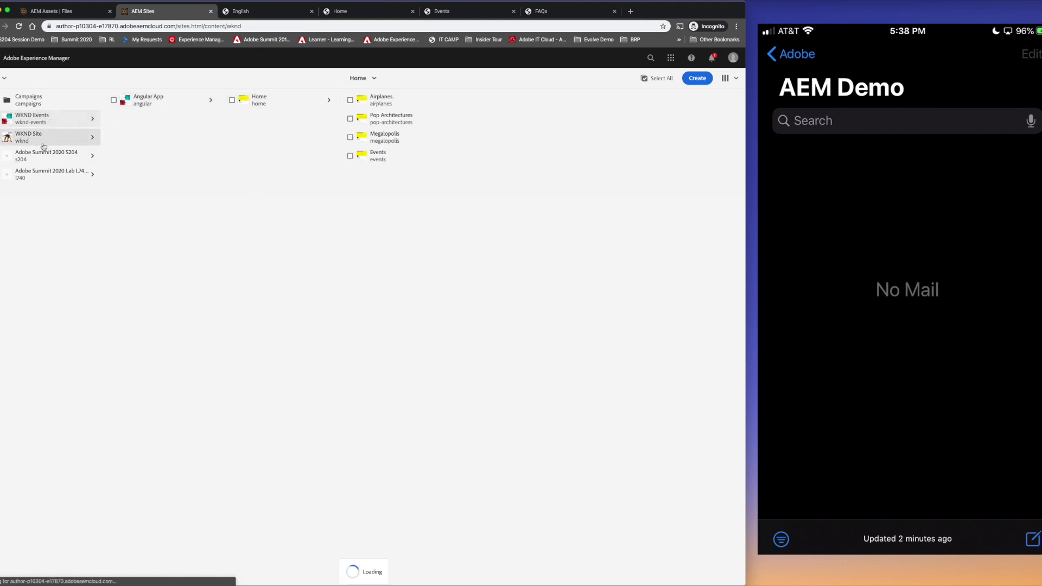
{"action": "left_click", "coordinate": [185, 117]}
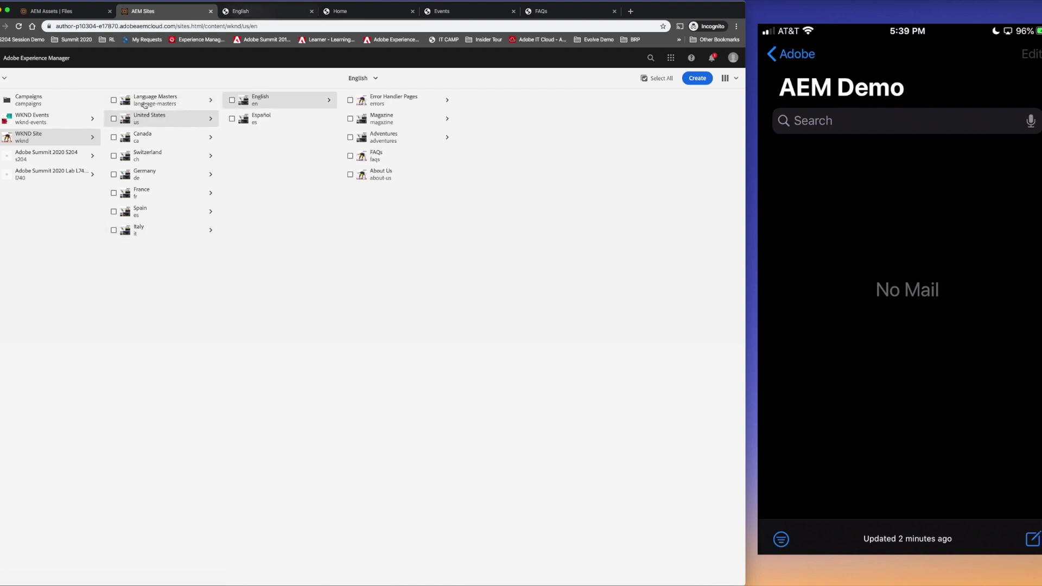
{"action": "left_click", "coordinate": [262, 15]}
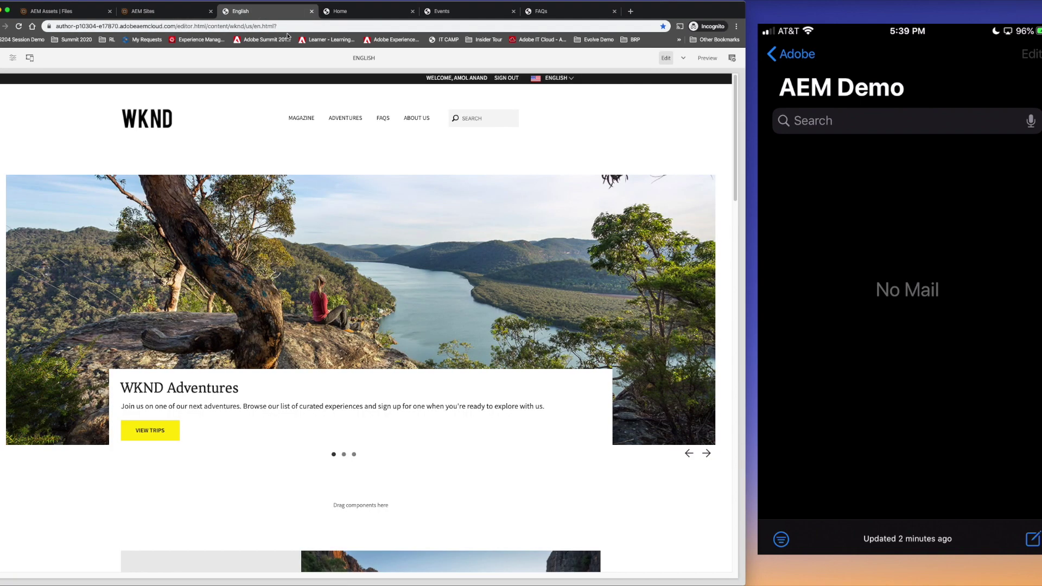
Drag the Work from home content fragment onto the English page below the WKND Adventures carousel
{"action": "left_click_drag", "start_coordinate": [735, 134], "coordinate": [736, 163]}
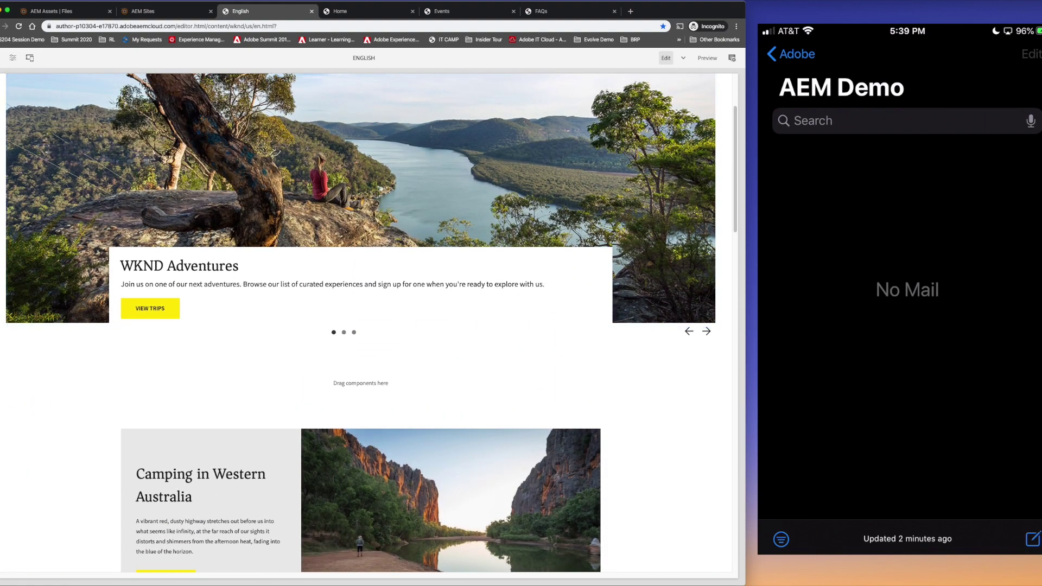
{"action": "left_click", "coordinate": [13, 58]}
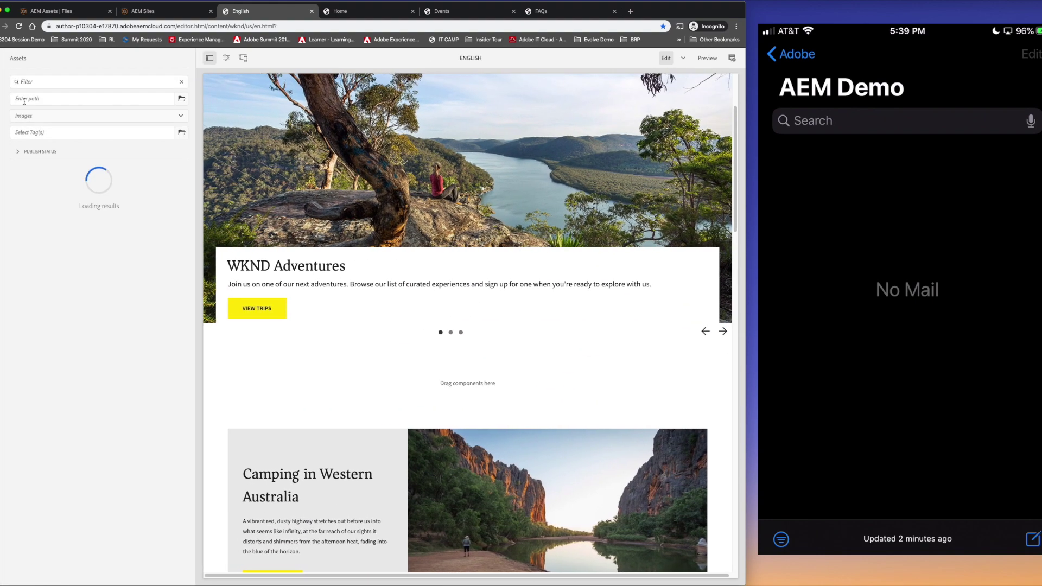
{"action": "left_click", "coordinate": [60, 117]}
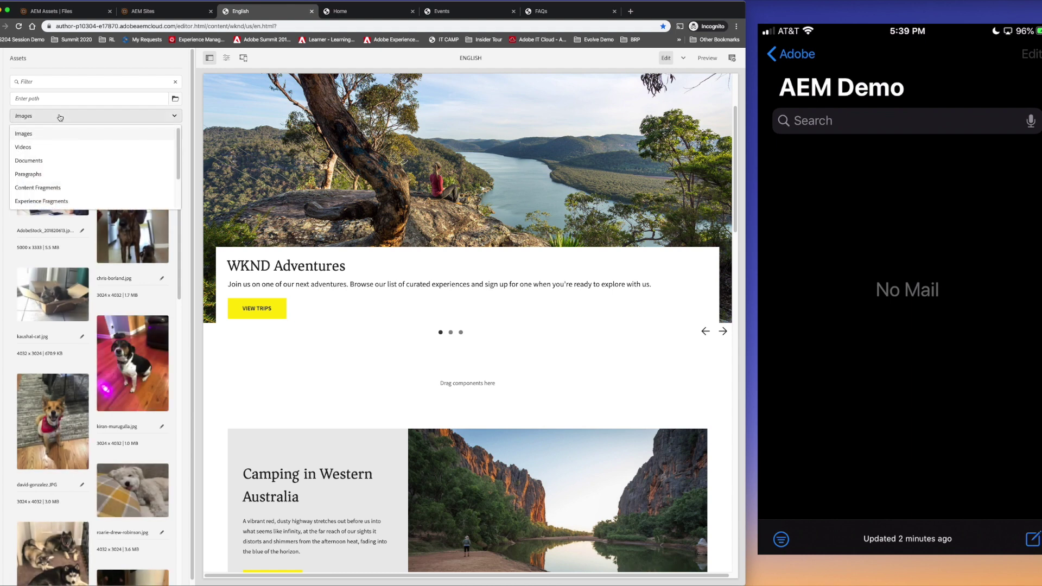
{"action": "left_click", "coordinate": [60, 188]}
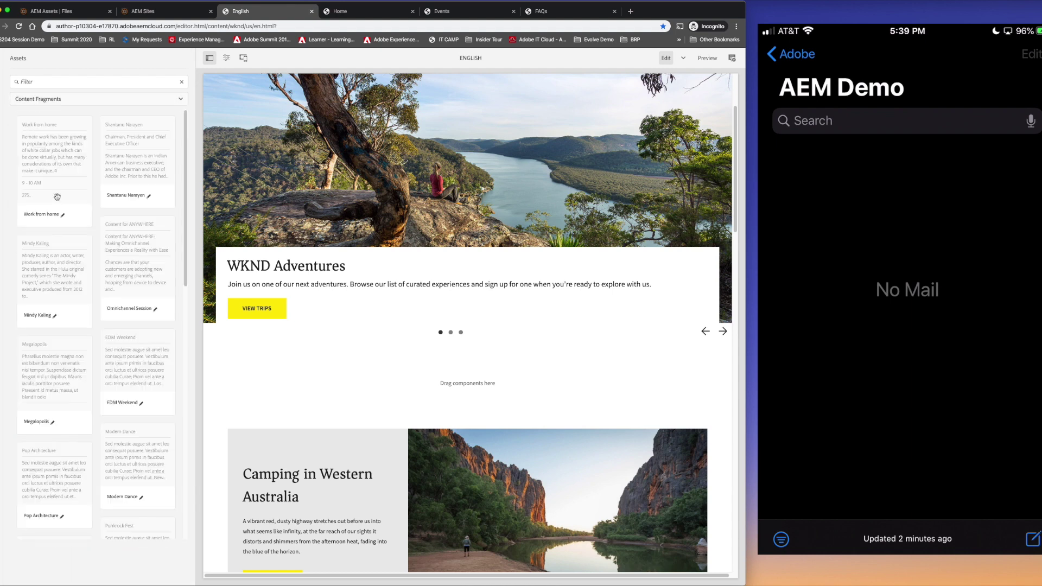
{"action": "left_click_drag", "start_coordinate": [36, 152], "coordinate": [438, 428]}
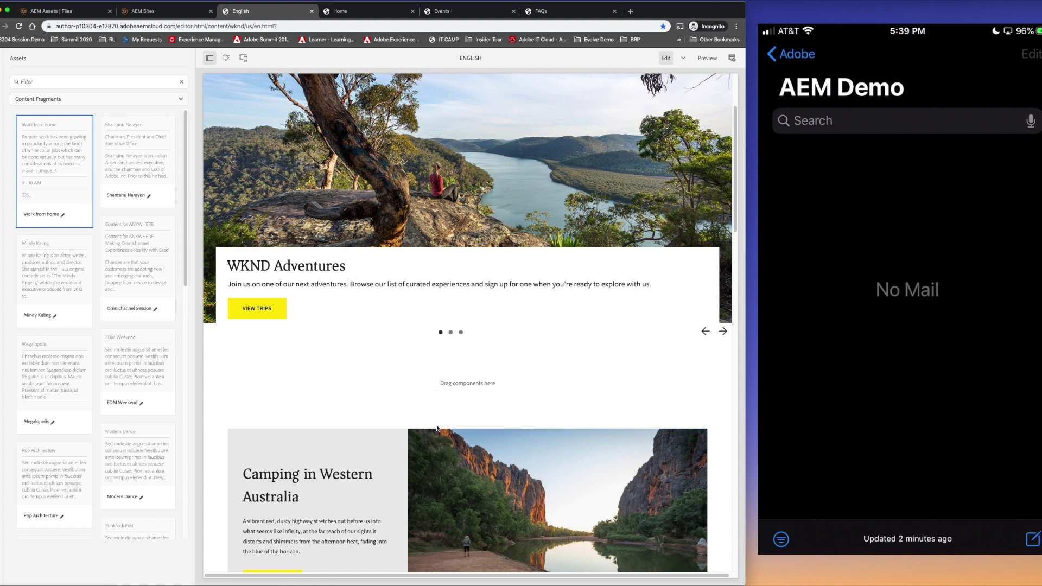
{"action": "scroll", "coordinate": [380, 423], "scroll_direction": "down", "scroll_amount": 2}
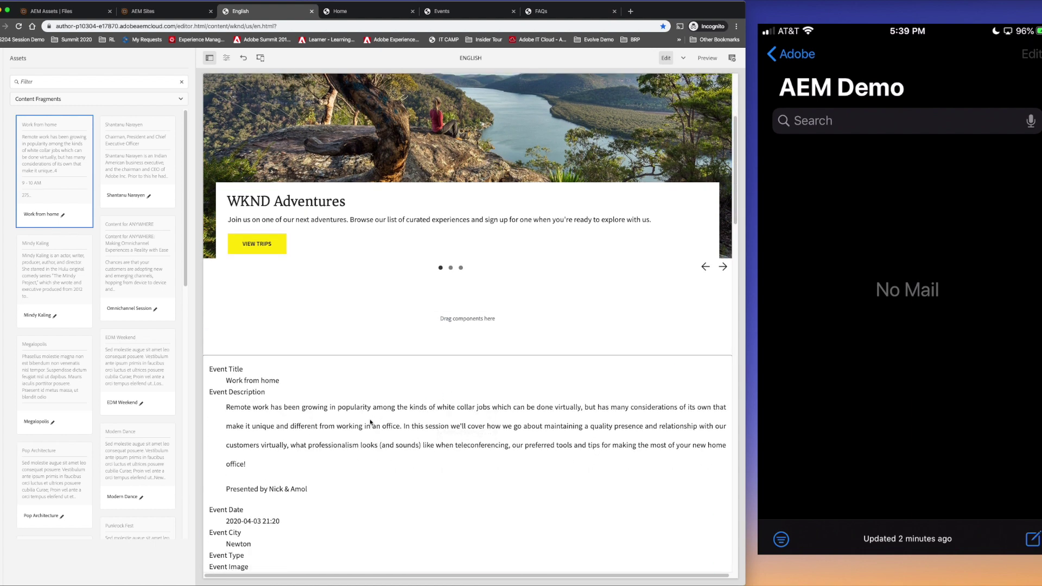
Apply the Event style to the placed Work from home fragment component
{"action": "left_click", "coordinate": [371, 422]}
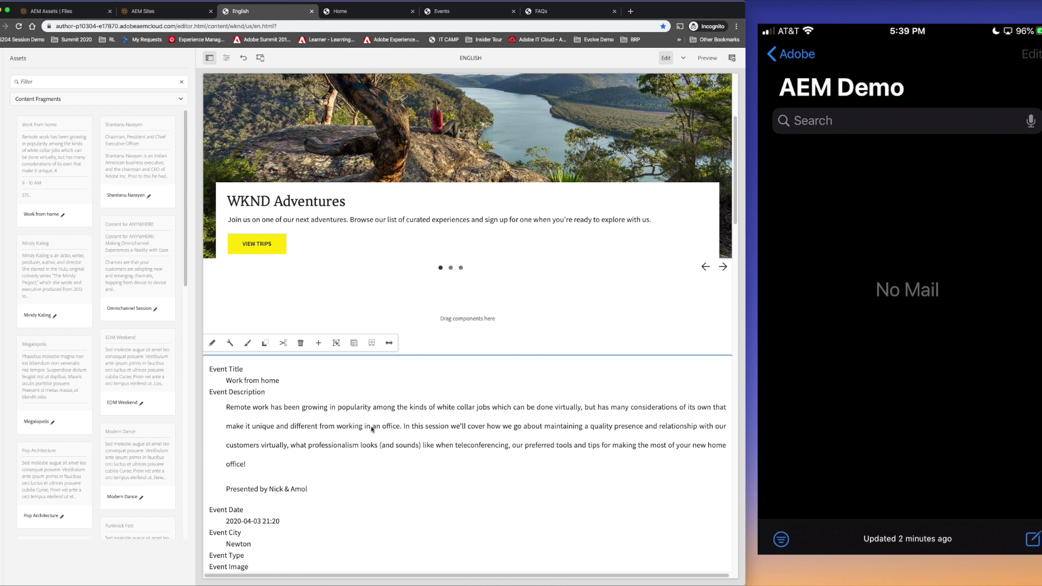
{"action": "left_click", "coordinate": [247, 343]}
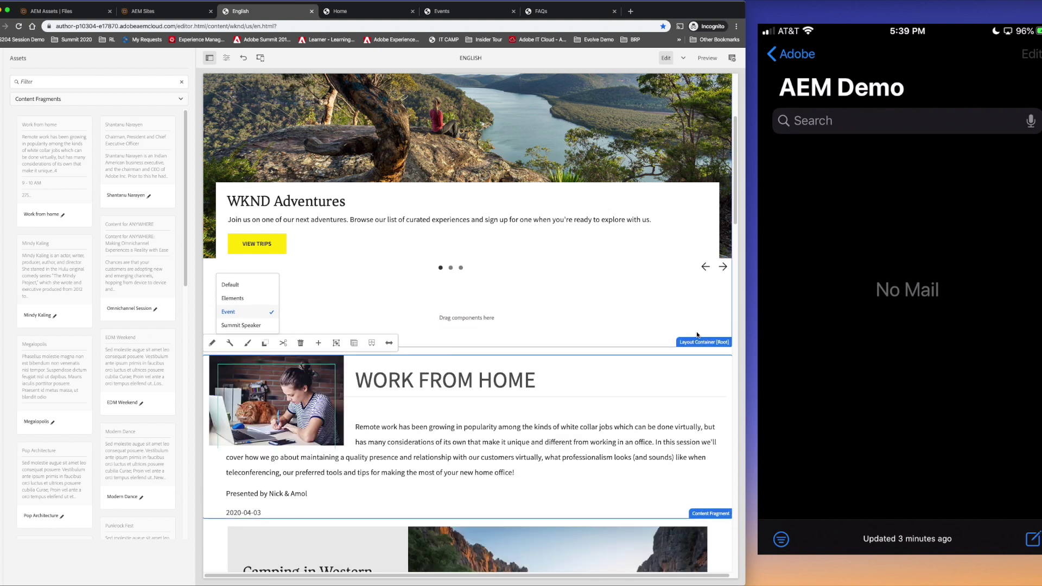
{"action": "left_click", "coordinate": [695, 358]}
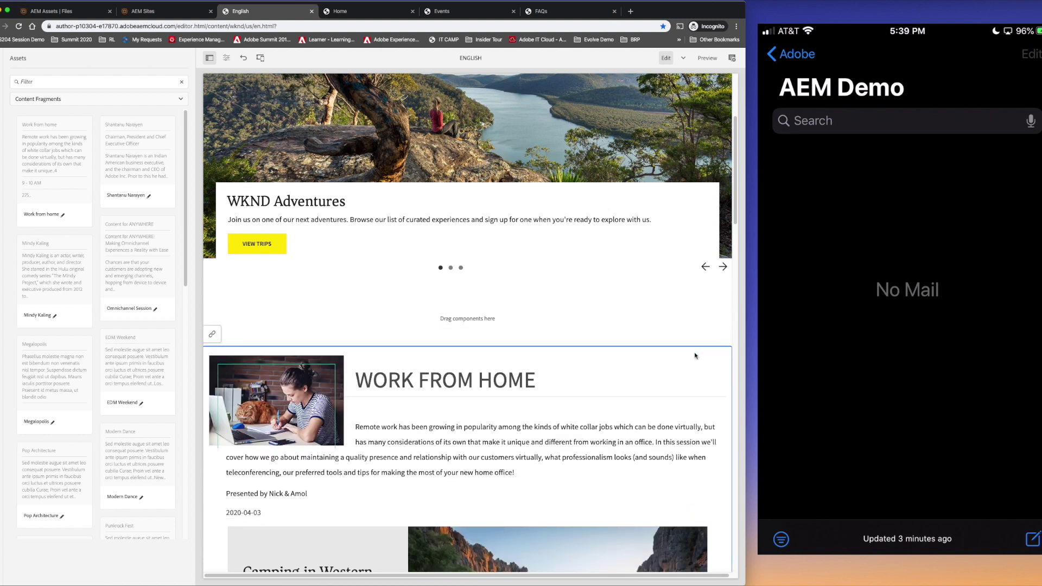
{"action": "left_click", "coordinate": [209, 57]}
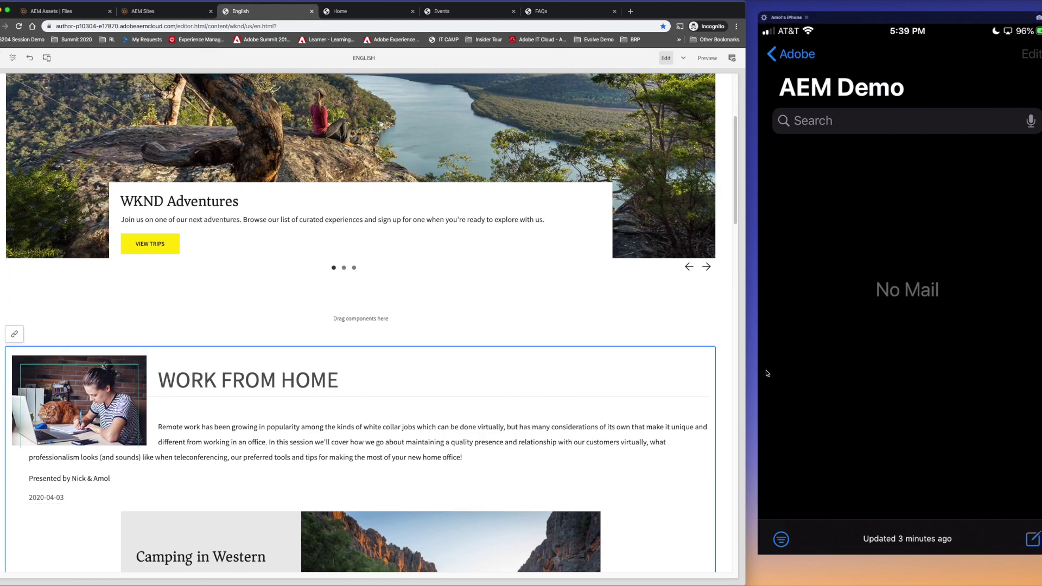
Publish the WKND English page, then go to the WKND Events home page
{"action": "scroll", "coordinate": [722, 373], "scroll_direction": "down", "scroll_amount": 5}
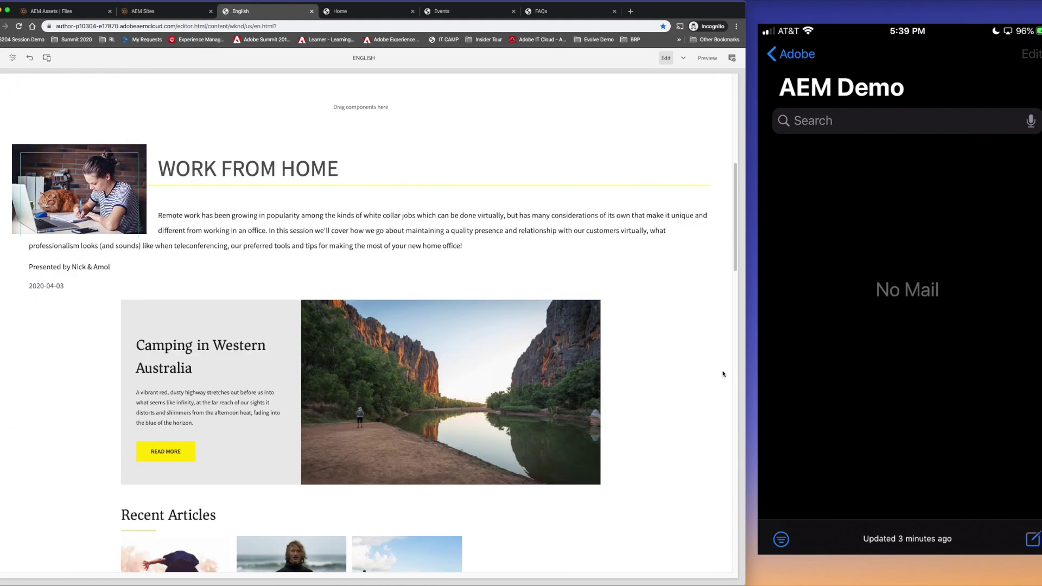
{"action": "scroll", "coordinate": [722, 373], "scroll_direction": "up", "scroll_amount": 10}
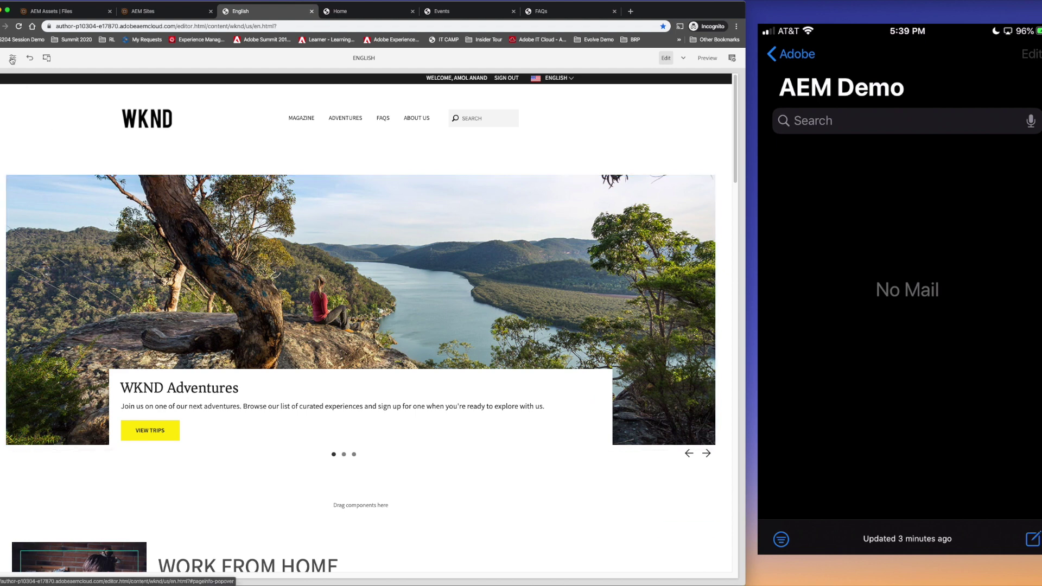
{"action": "left_click", "coordinate": [12, 60]}
{"action": "left_click", "coordinate": [20, 167]}
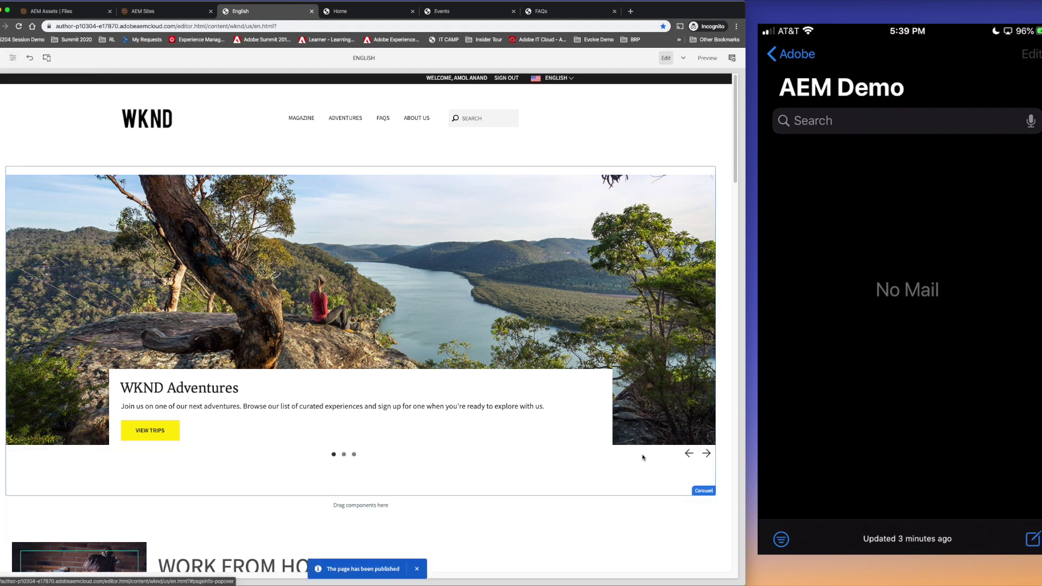
{"action": "left_click", "coordinate": [377, 13]}
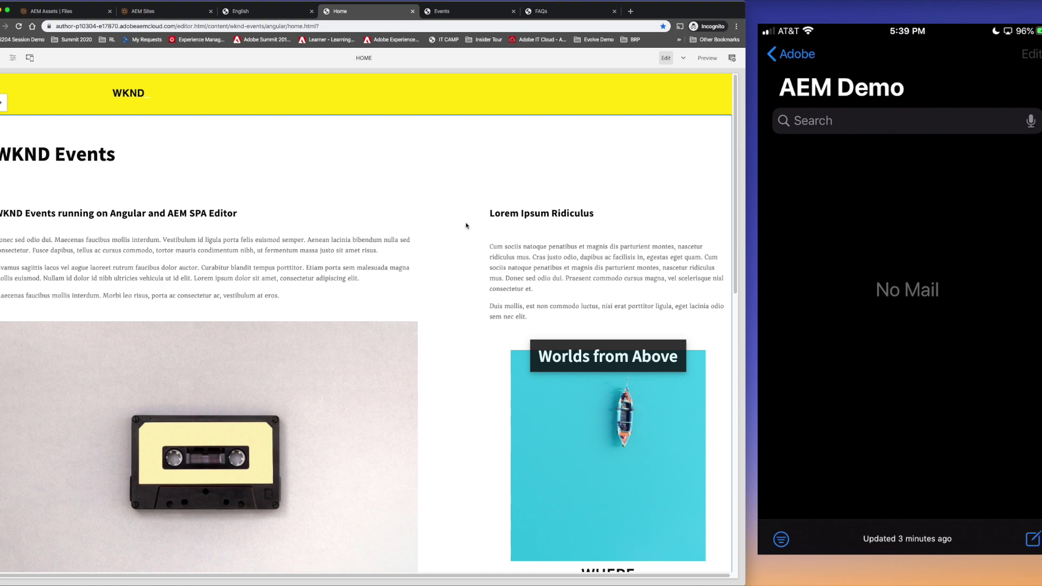
{"action": "scroll", "coordinate": [444, 315], "scroll_direction": "down", "scroll_amount": 8}
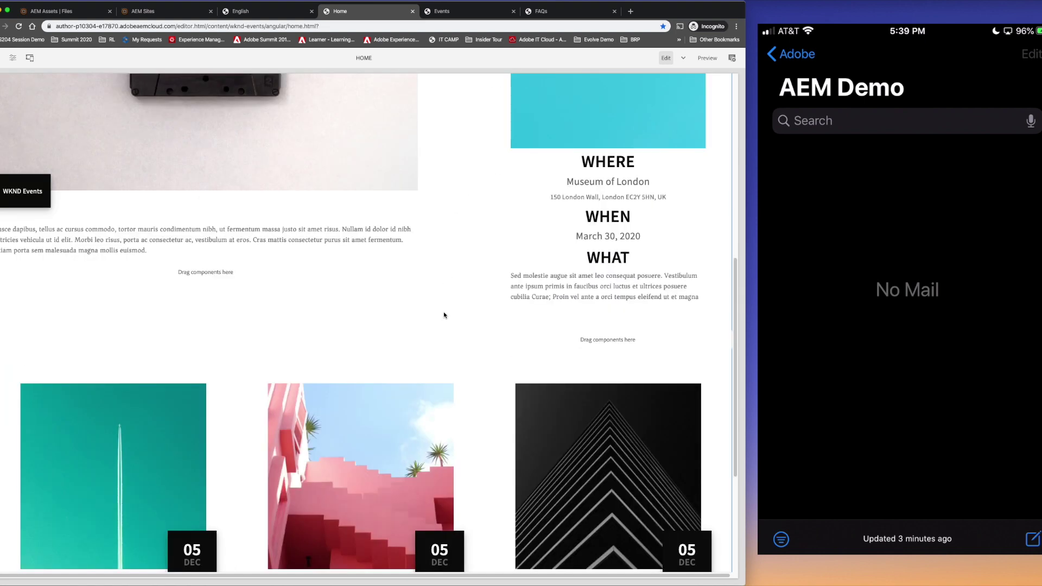
{"action": "scroll", "coordinate": [448, 251], "scroll_direction": "up", "scroll_amount": 5}
{"action": "scroll", "coordinate": [448, 251], "scroll_direction": "up", "scroll_amount": 3}
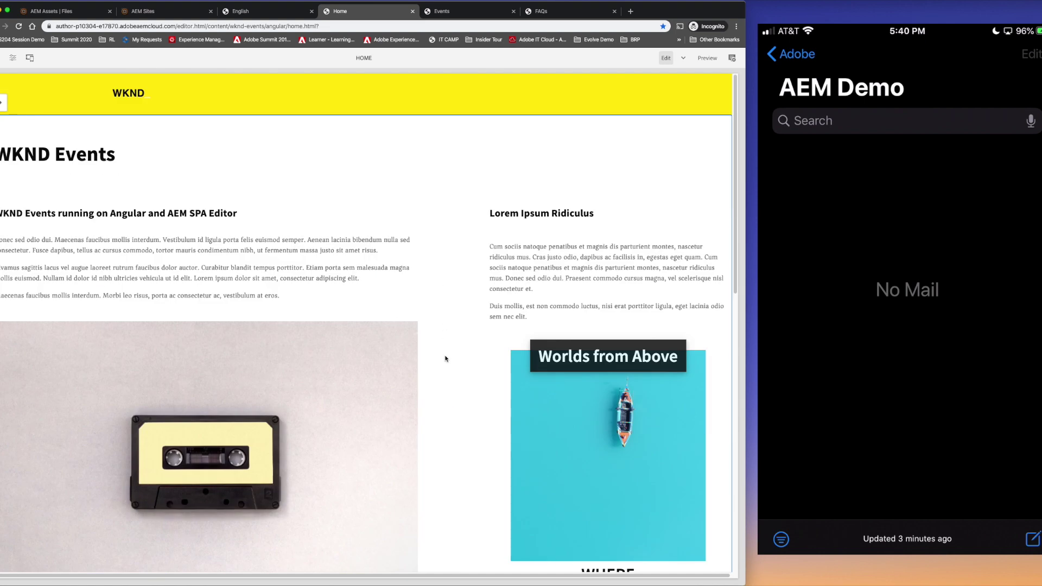
{"action": "scroll", "coordinate": [447, 367], "scroll_direction": "down", "scroll_amount": 10}
{"action": "scroll", "coordinate": [447, 367], "scroll_direction": "down", "scroll_amount": 5}
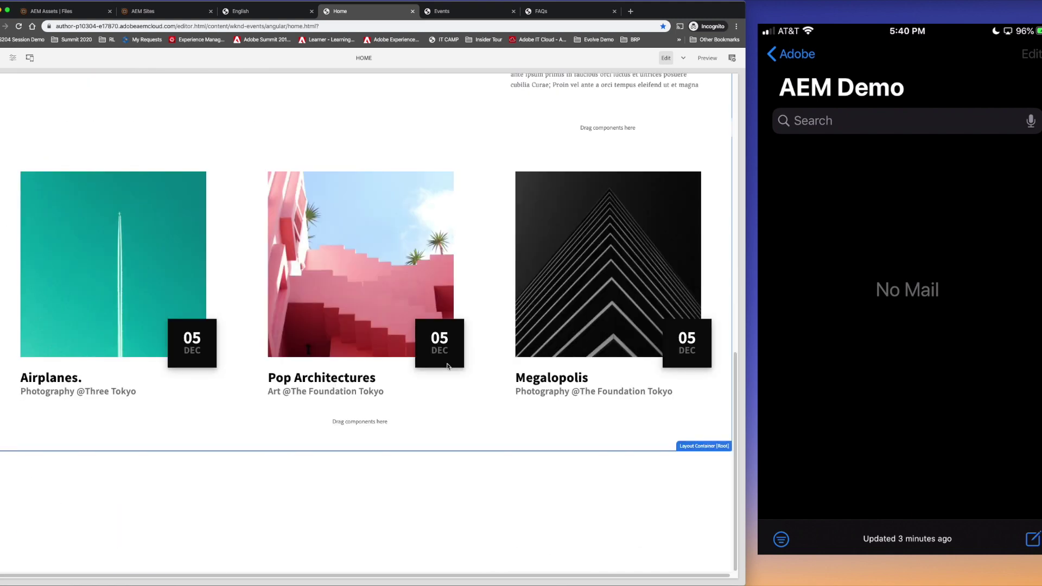
{"action": "scroll", "coordinate": [475, 311], "scroll_direction": "up", "scroll_amount": 7}
{"action": "scroll", "coordinate": [475, 311], "scroll_direction": "up", "scroll_amount": 5}
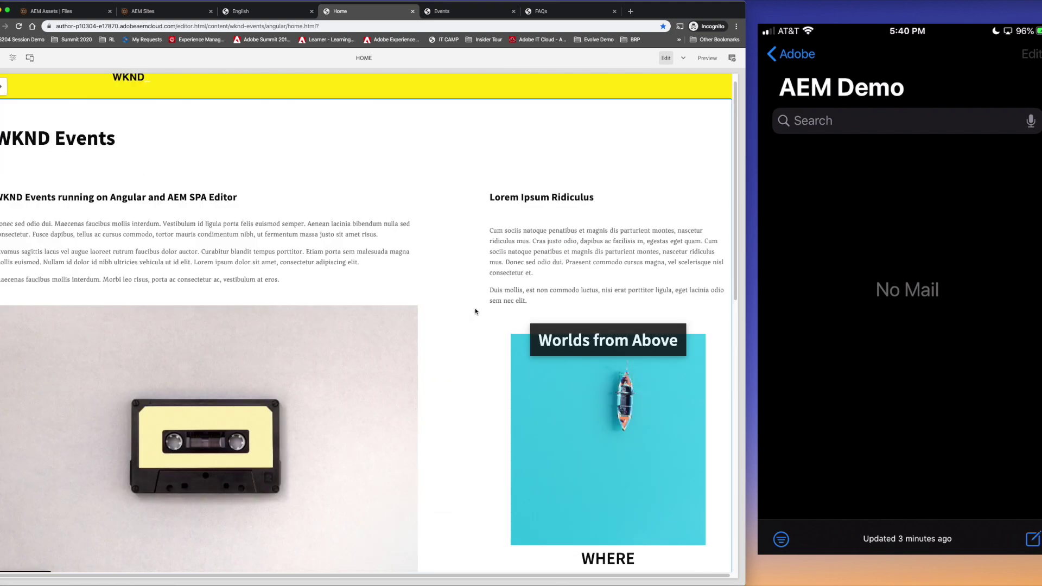
{"action": "scroll", "coordinate": [445, 389], "scroll_direction": "down", "scroll_amount": 4}
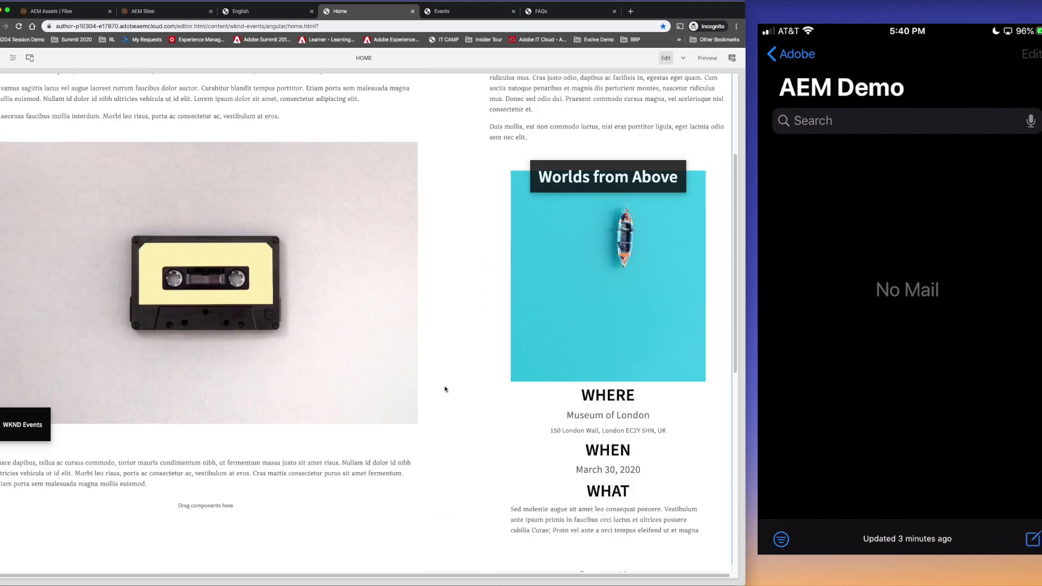
{"action": "scroll", "coordinate": [450, 355], "scroll_direction": "down", "scroll_amount": 2}
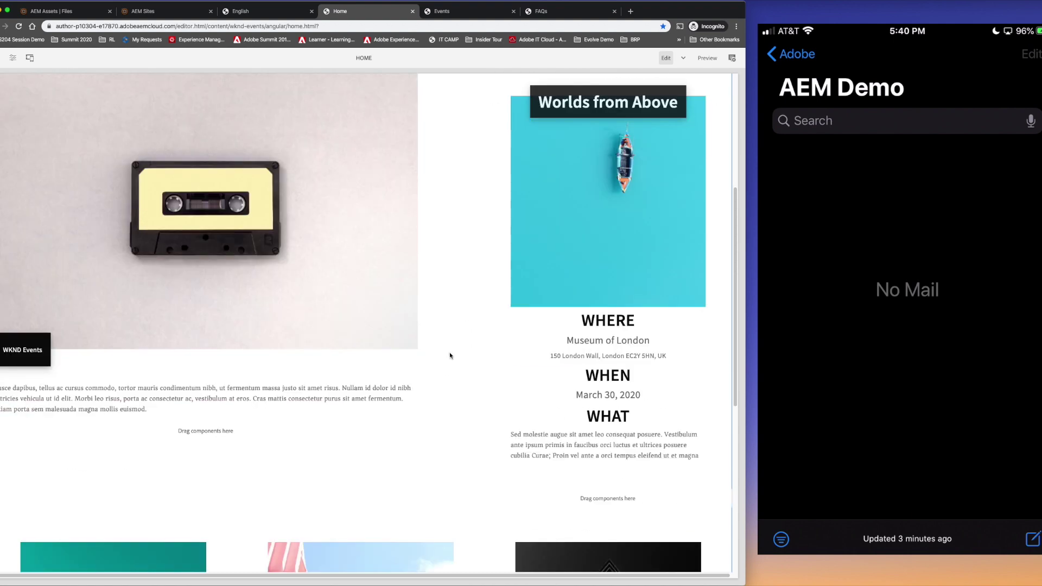
{"action": "scroll", "coordinate": [470, 298], "scroll_direction": "up", "scroll_amount": 3}
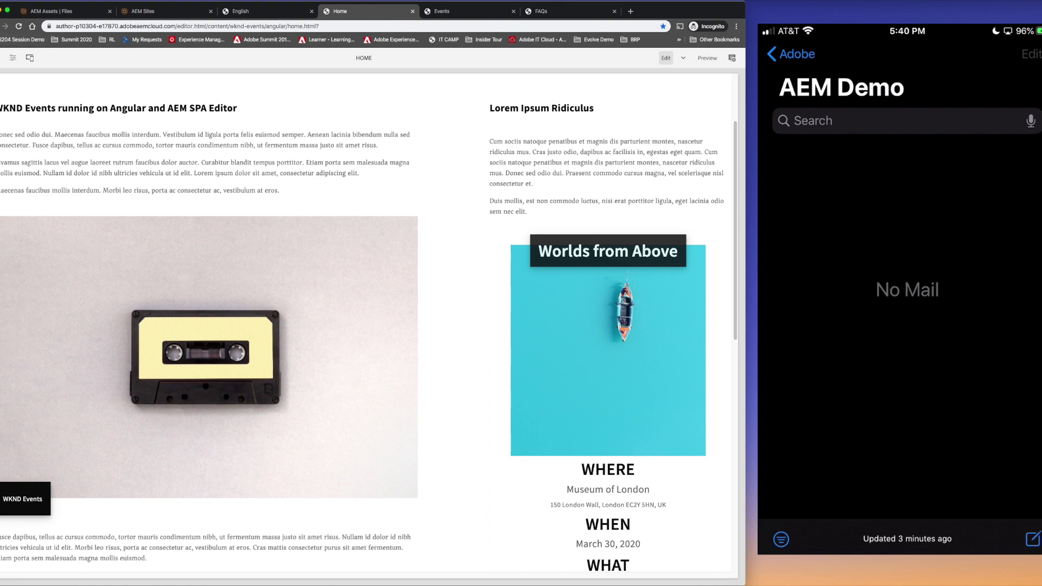
{"action": "left_click", "coordinate": [2, 58]}
Replace the Home page's Worlds from Above event with the Work from home fragment and review it
{"action": "left_click", "coordinate": [45, 117]}
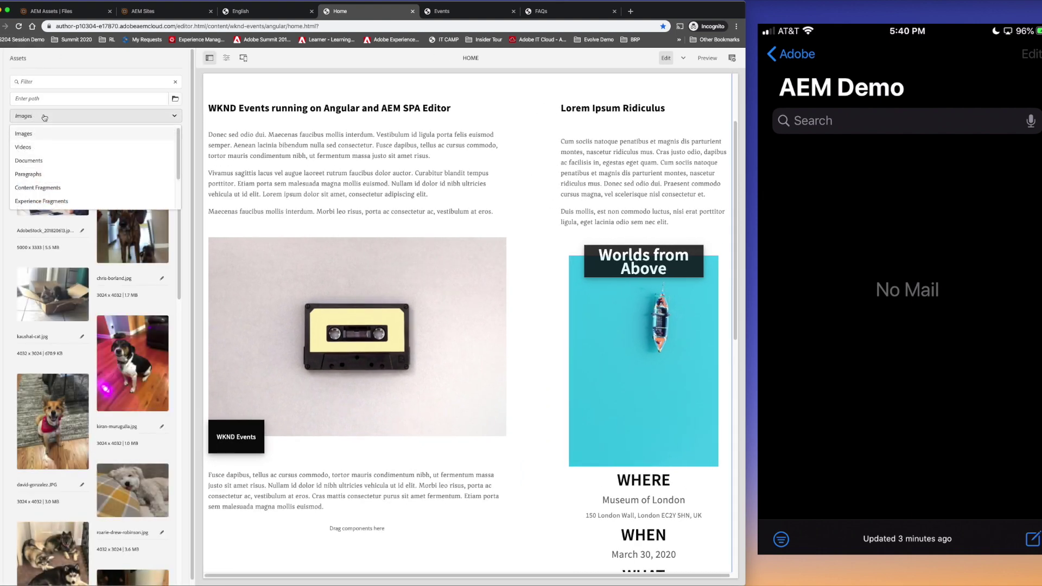
{"action": "left_click", "coordinate": [59, 187]}
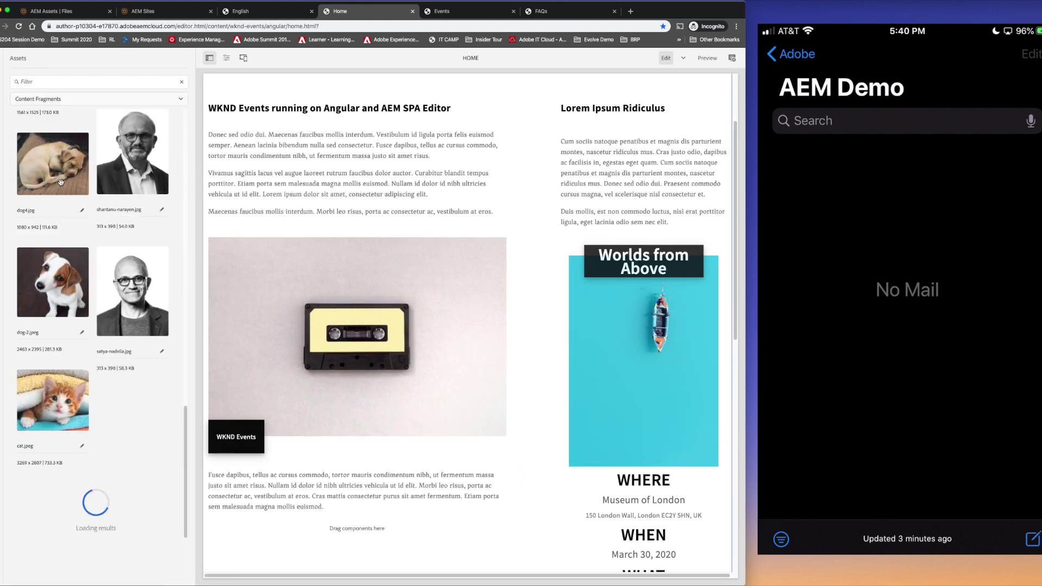
{"action": "left_click_drag", "start_coordinate": [47, 153], "coordinate": [607, 351]}
{"action": "left_click", "coordinate": [491, 344]}
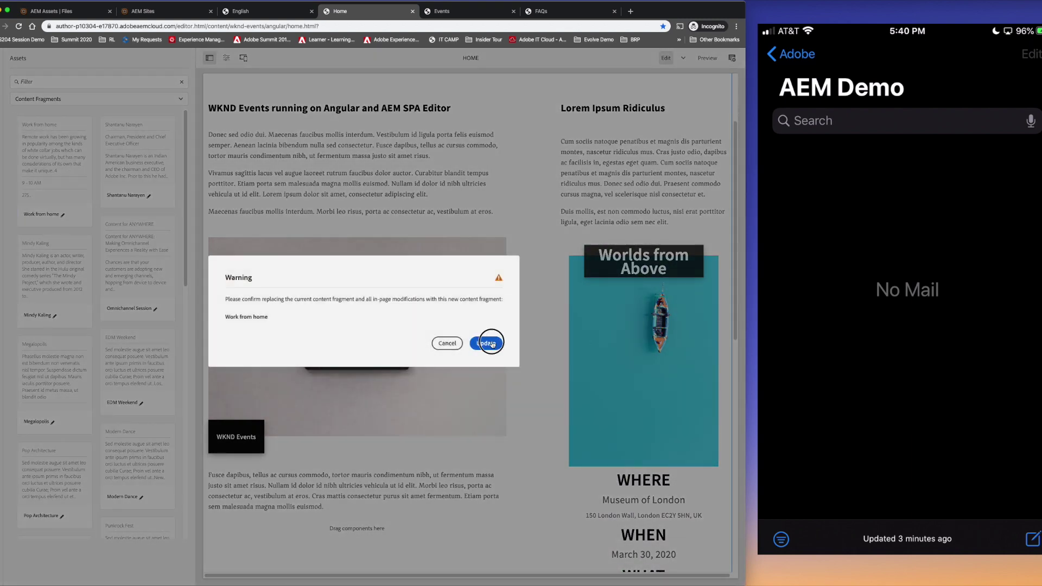
{"action": "left_click", "coordinate": [210, 58]}
{"action": "scroll", "coordinate": [412, 336], "scroll_direction": "down", "scroll_amount": 1}
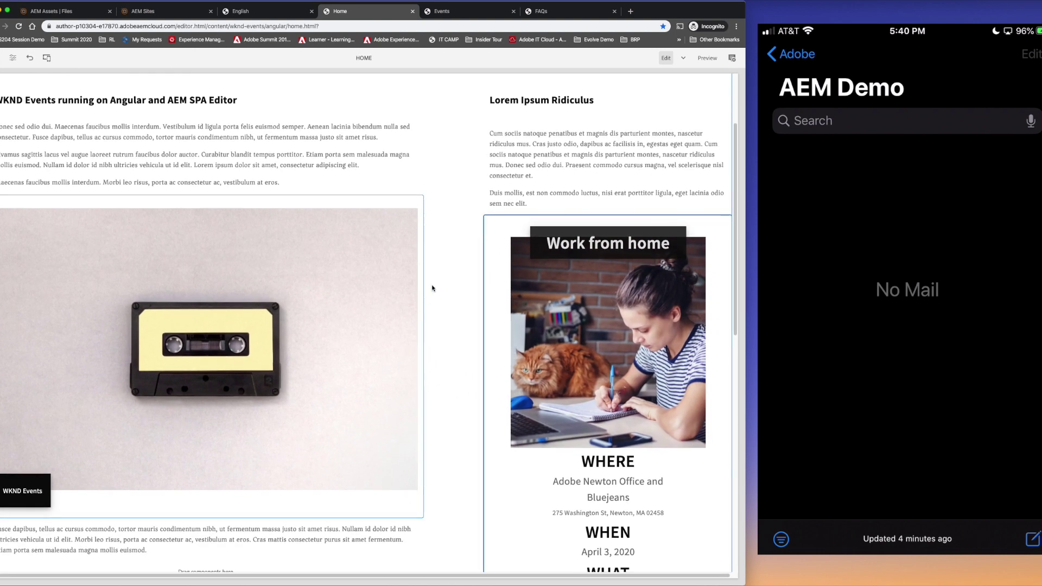
{"action": "scroll", "coordinate": [457, 264], "scroll_direction": "down", "scroll_amount": 5}
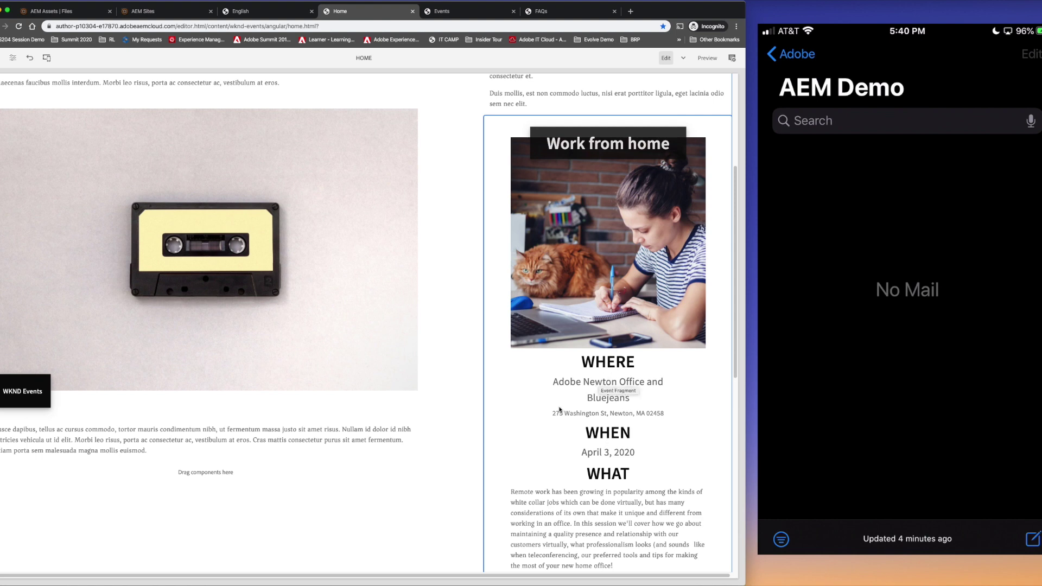
{"action": "scroll", "coordinate": [449, 436], "scroll_direction": "down", "scroll_amount": 5}
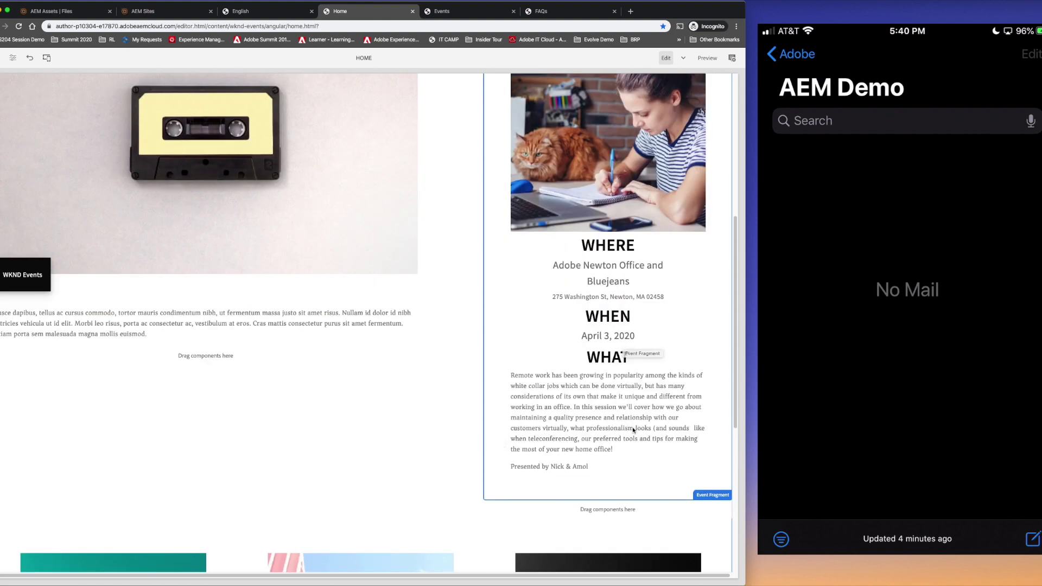
{"action": "scroll", "coordinate": [445, 293], "scroll_direction": "up", "scroll_amount": 14}
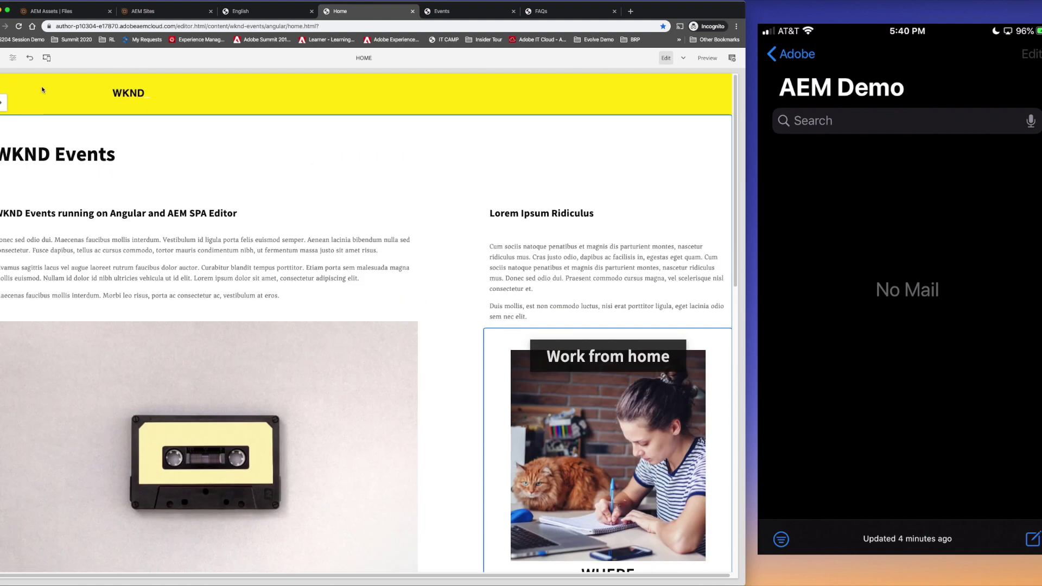
Publish the WKND Events Home page, then go to the Events page
{"action": "left_click", "coordinate": [12, 58]}
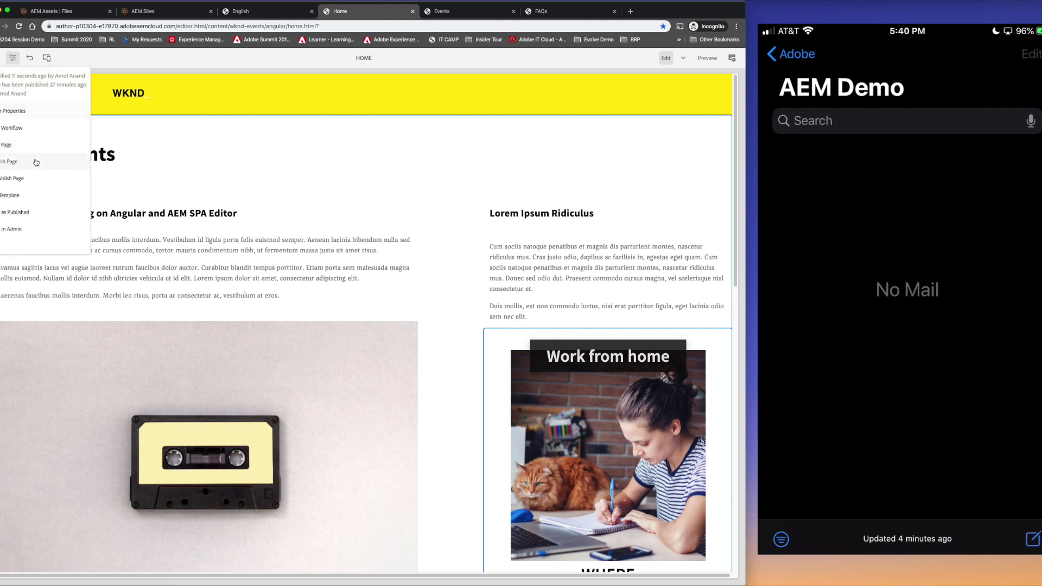
{"action": "left_click", "coordinate": [36, 161]}
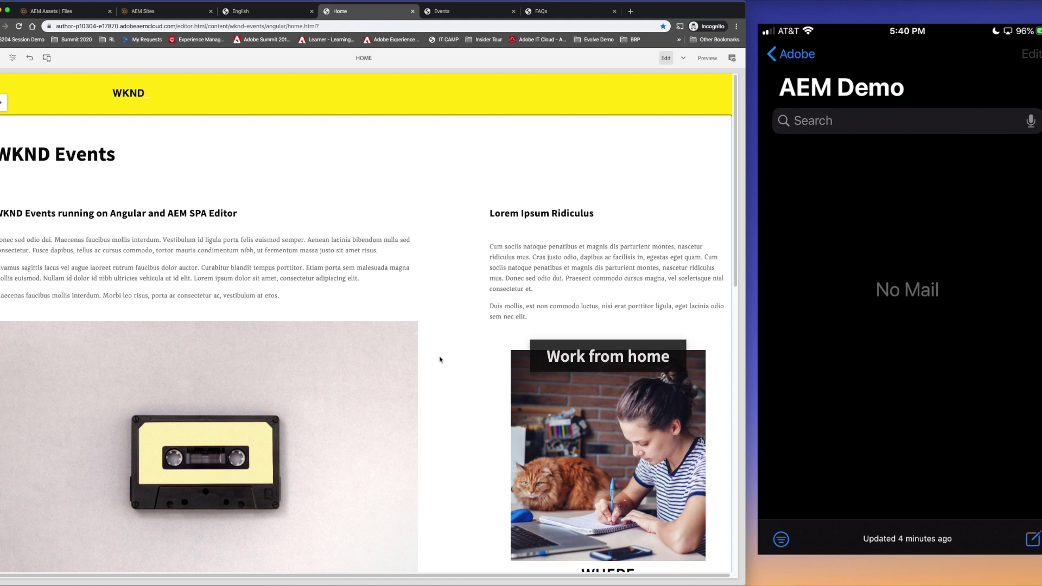
{"action": "left_click", "coordinate": [488, 11]}
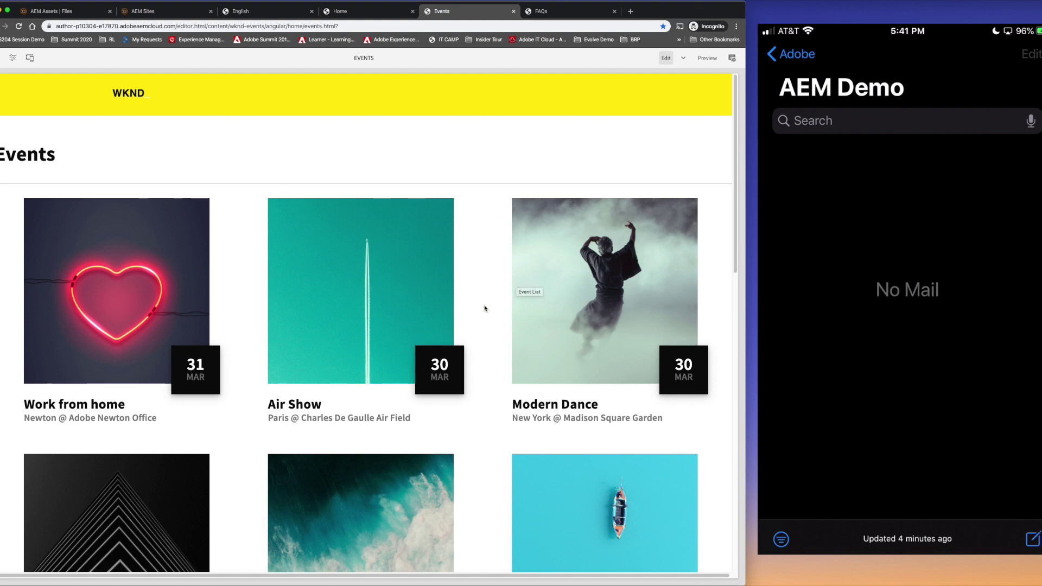
Check the Event List's content fragment folder, cancel, and reload the Events page
{"action": "double_click", "coordinate": [471, 259]}
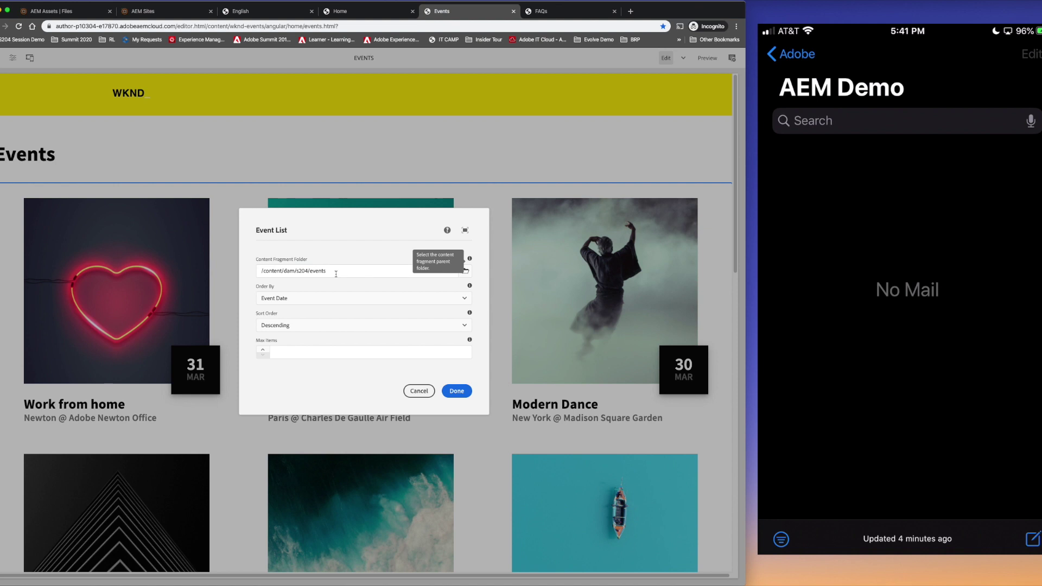
{"action": "left_click_drag", "start_coordinate": [336, 274], "coordinate": [243, 274]}
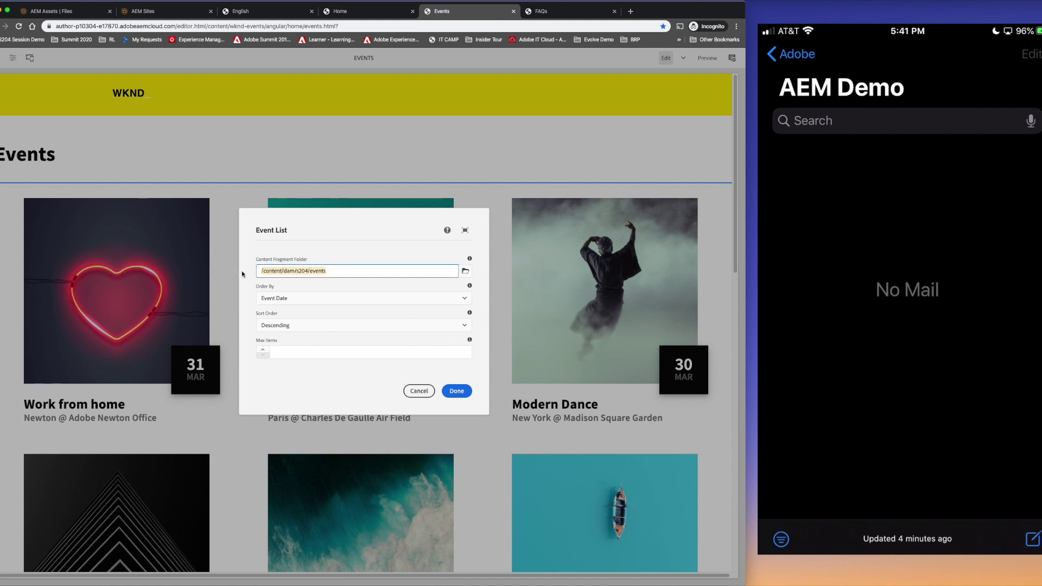
{"action": "left_click", "coordinate": [350, 269]}
{"action": "left_click_drag", "start_coordinate": [337, 272], "coordinate": [251, 269]}
{"action": "left_click", "coordinate": [327, 273]}
{"action": "left_click", "coordinate": [417, 392]}
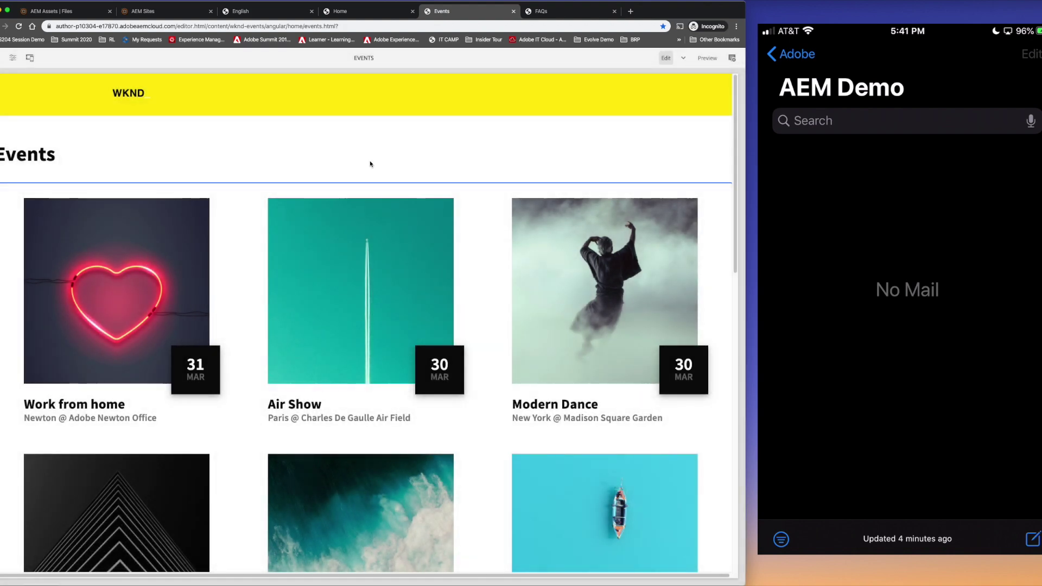
{"action": "key", "text": "super+r"}
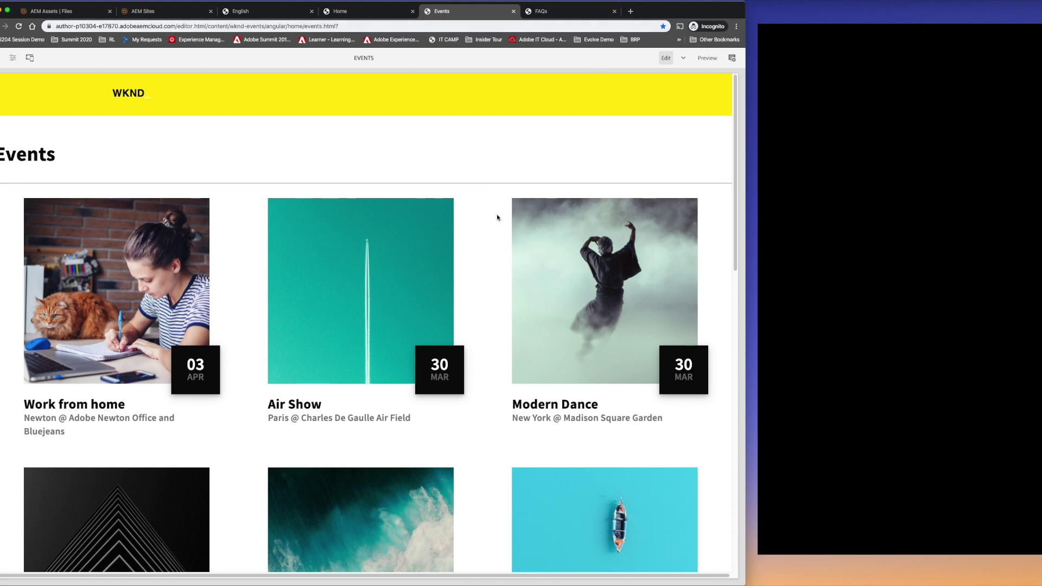
{"action": "left_click", "coordinate": [893, 274]}
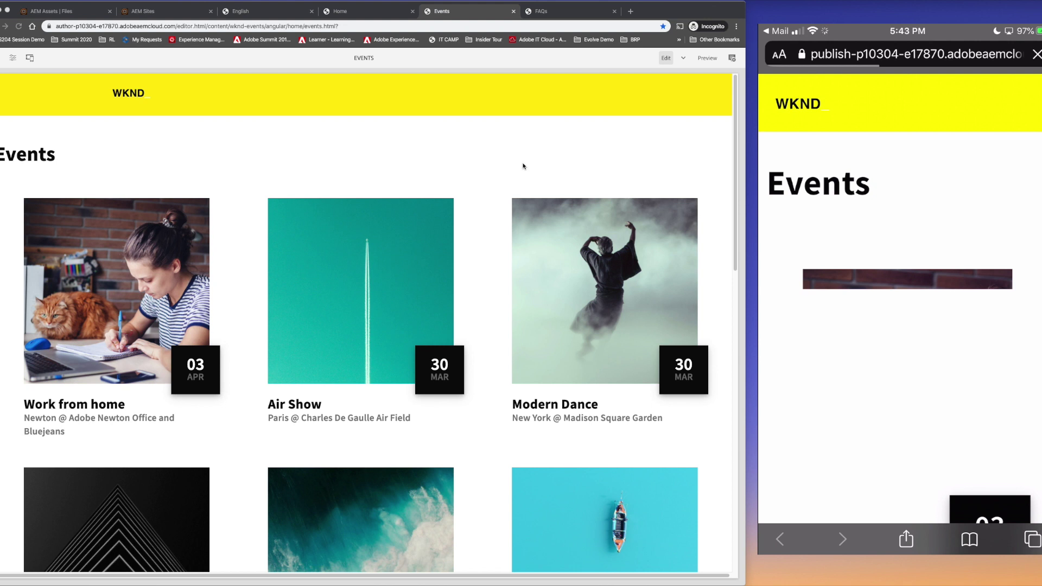
{"action": "scroll", "coordinate": [900, 303], "scroll_direction": "down", "scroll_amount": 10}
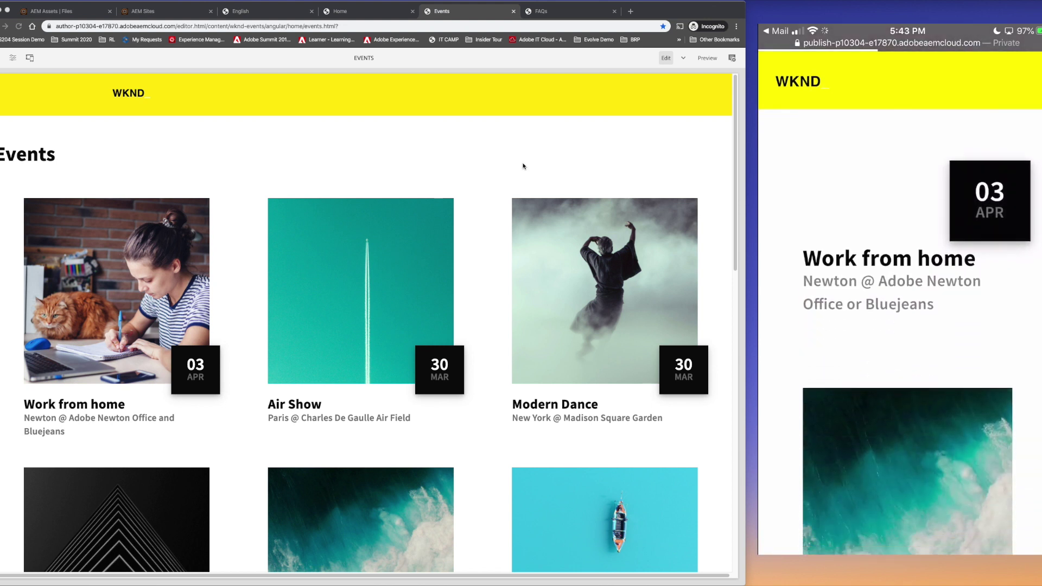
{"action": "scroll", "coordinate": [899, 325], "scroll_direction": "down", "scroll_amount": 14}
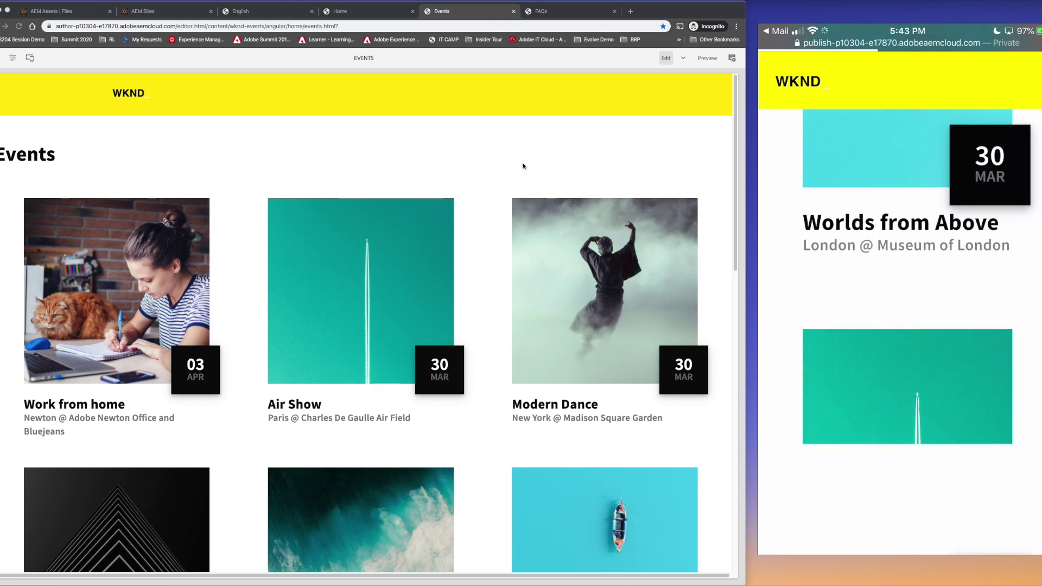
{"action": "scroll", "coordinate": [899, 326], "scroll_direction": "down", "scroll_amount": 10}
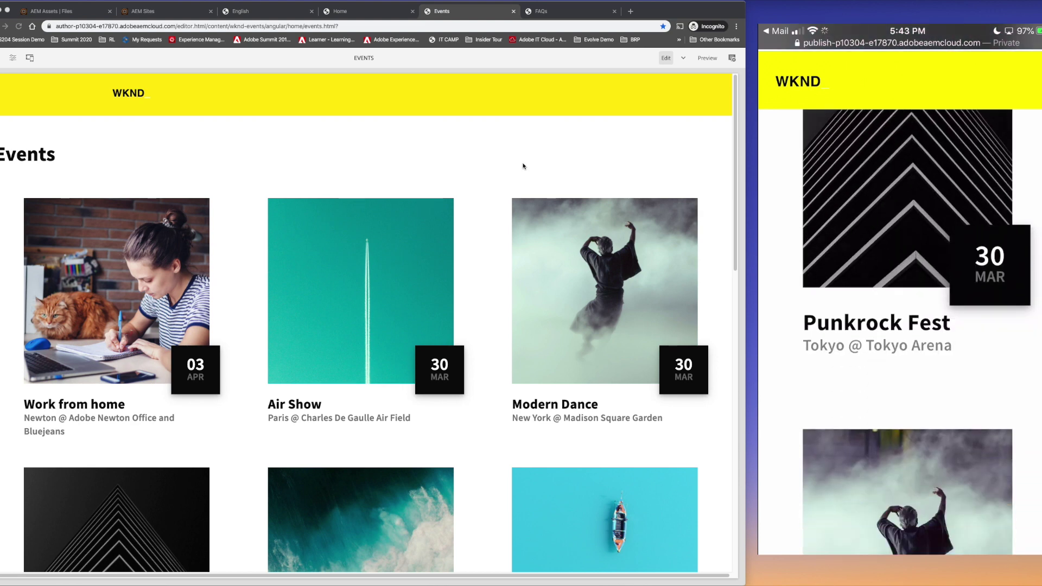
{"action": "scroll", "coordinate": [900, 325], "scroll_direction": "up", "scroll_amount": 15}
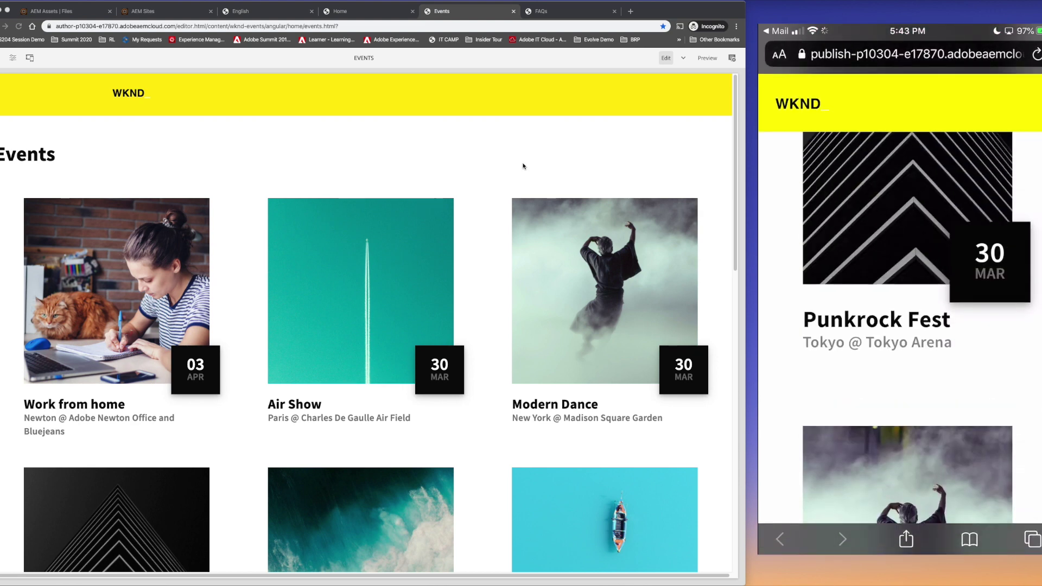
{"action": "scroll", "coordinate": [899, 325], "scroll_direction": "up", "scroll_amount": 10}
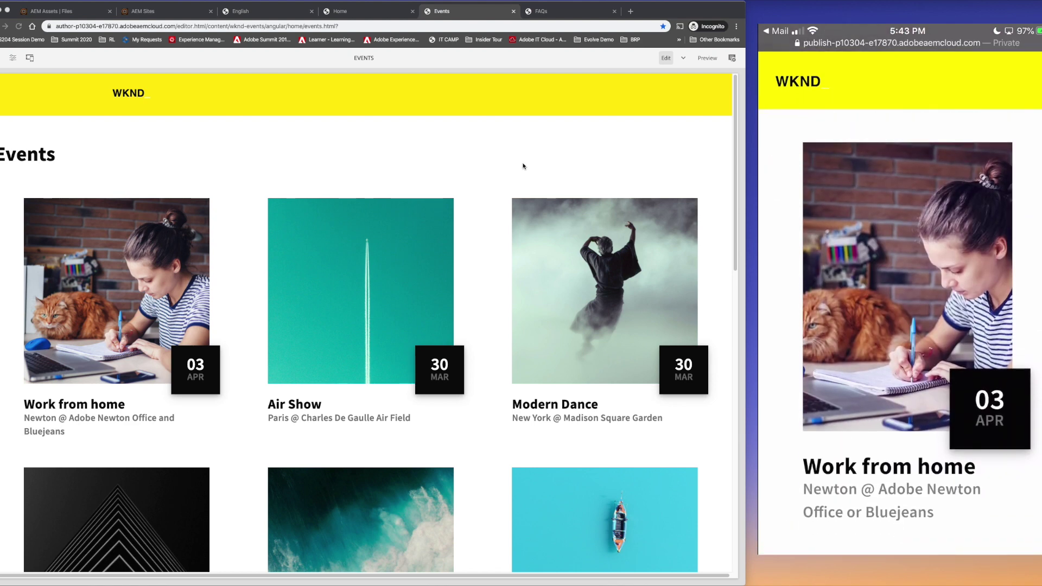
{"action": "scroll", "coordinate": [900, 325], "scroll_direction": "up", "scroll_amount": 3}
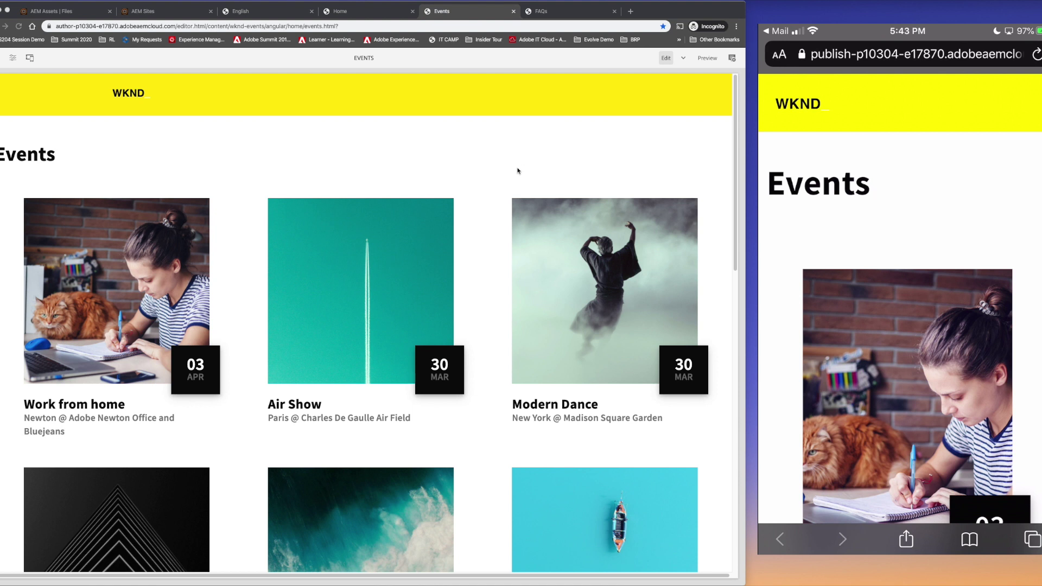
{"action": "left_click", "coordinate": [565, 16]}
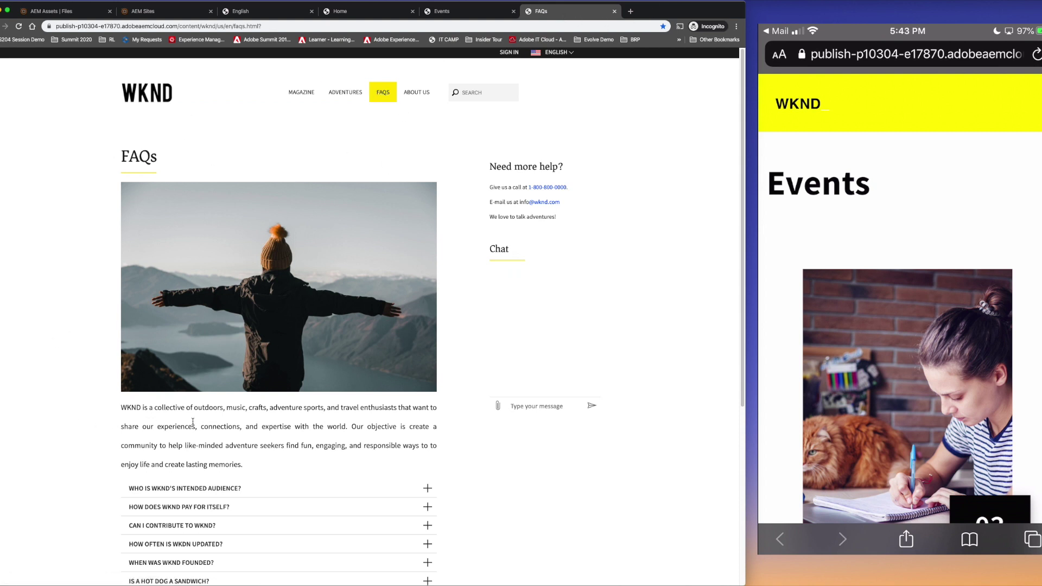
Expand and collapse the intended-audience FAQ to read its answer, then return to the page top
{"action": "scroll", "coordinate": [193, 424], "scroll_direction": "down", "scroll_amount": 4}
{"action": "left_click", "coordinate": [428, 278]}
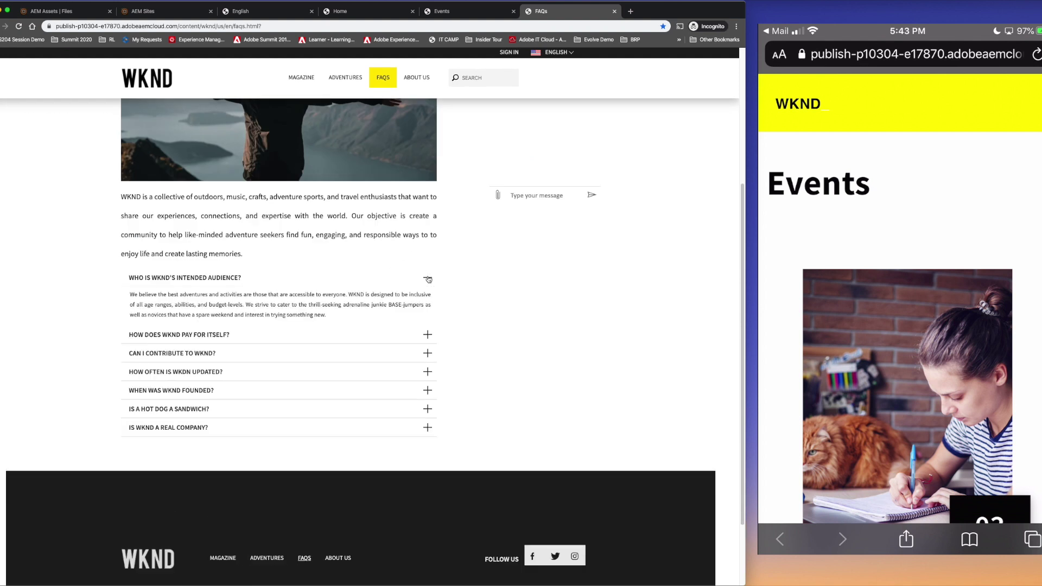
{"action": "left_click", "coordinate": [427, 279]}
{"action": "scroll", "coordinate": [390, 231], "scroll_direction": "up", "scroll_amount": 4}
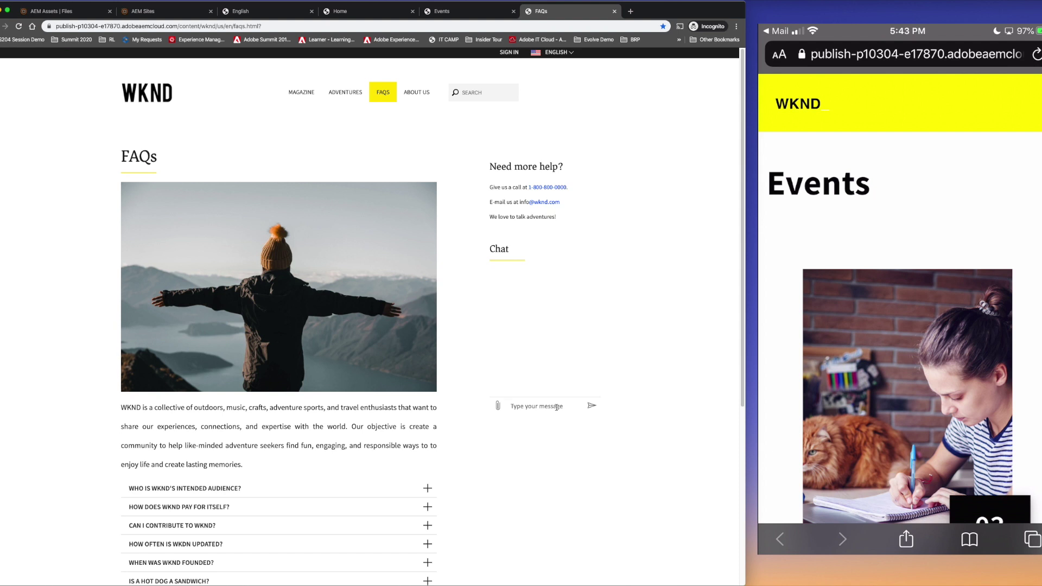
Ask the chat where and what time the Work from home event is, getting Adobe Newton Office or Bluejeans, 9 - 10 AM
{"action": "type", "text": "where is the w"}
{"action": "type", "text": "ork from home even"}
{"action": "type", "text": "t?"}
{"action": "key", "text": "Return"}
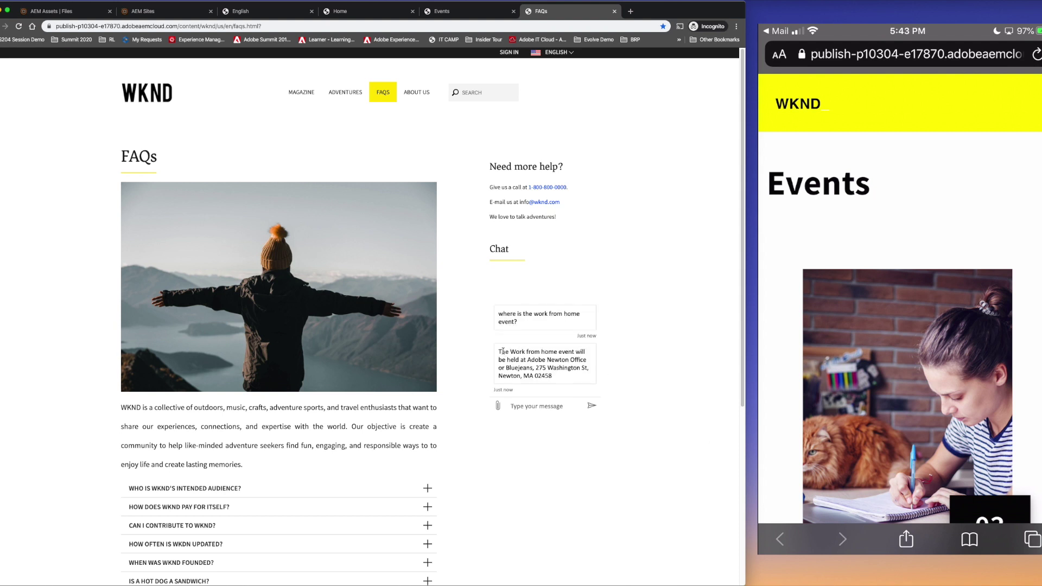
{"action": "left_click", "coordinate": [545, 406]}
{"action": "type", "text": "What time is the work from"}
{"action": "type", "text": " home event?"}
{"action": "key", "text": "Return"}
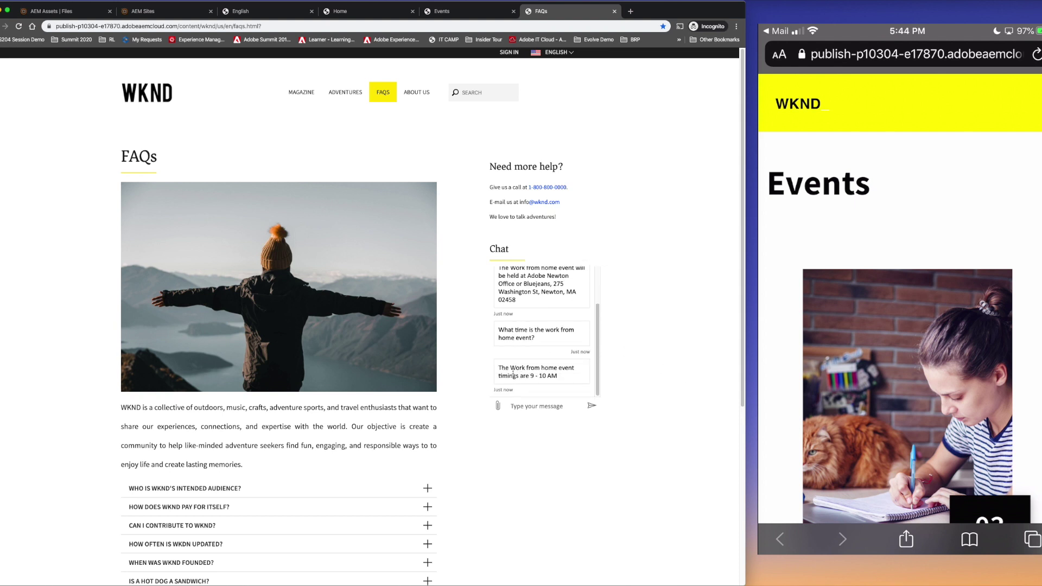
{"action": "triple_click", "coordinate": [513, 374]}
{"action": "left_click", "coordinate": [560, 368]}
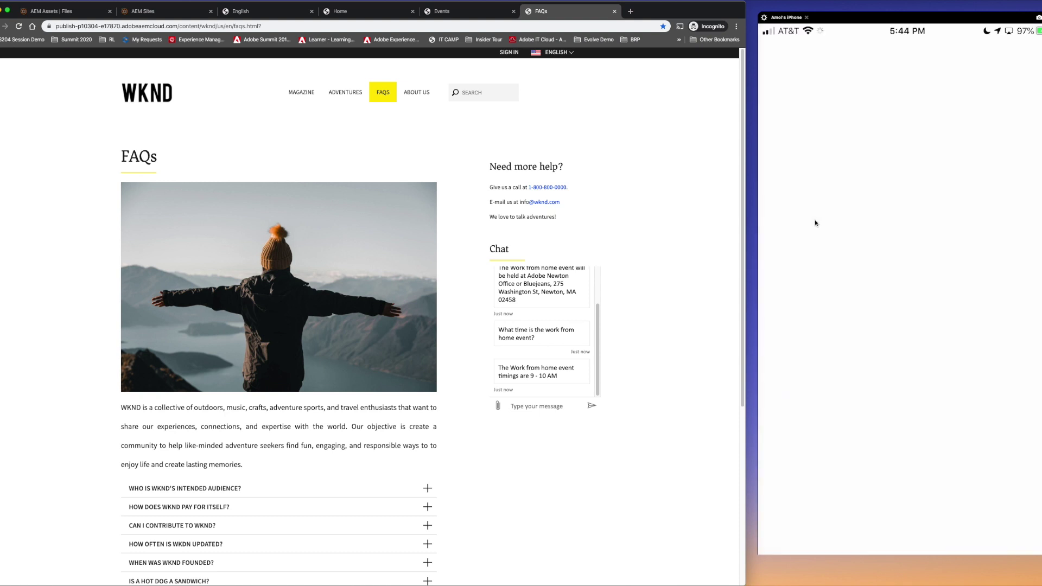
Turn up the Mac's sound volume
{"action": "key", "text": "XF86AudioRaiseVolume"}
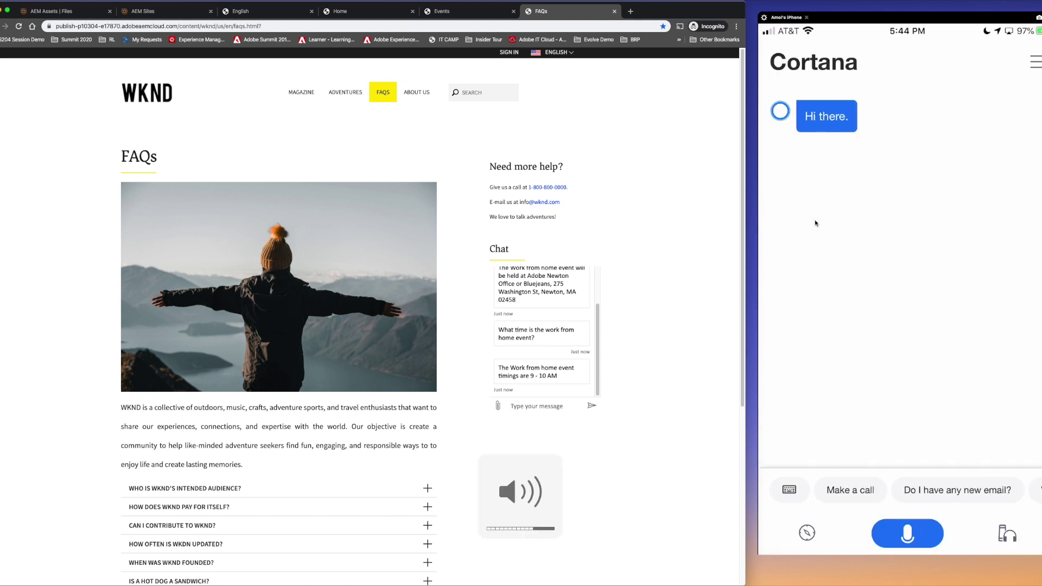